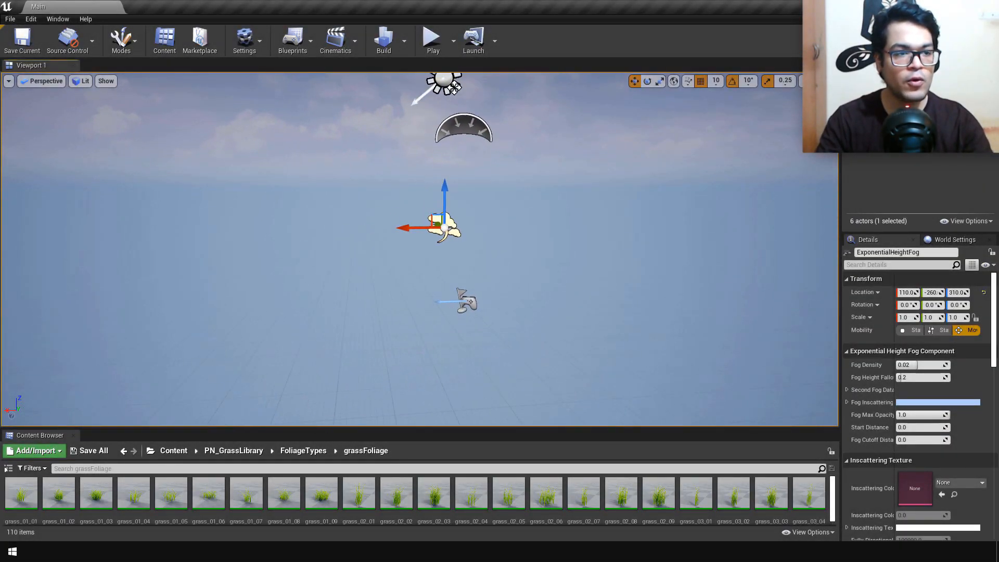
Step: Create a new landscape with 15x15-quad sections, 2x2 sections per component and 8 x 8 components
{"action": "key", "text": "s"}
{"action": "key", "text": "a"}
{"action": "left_click", "coordinate": [136, 49]}
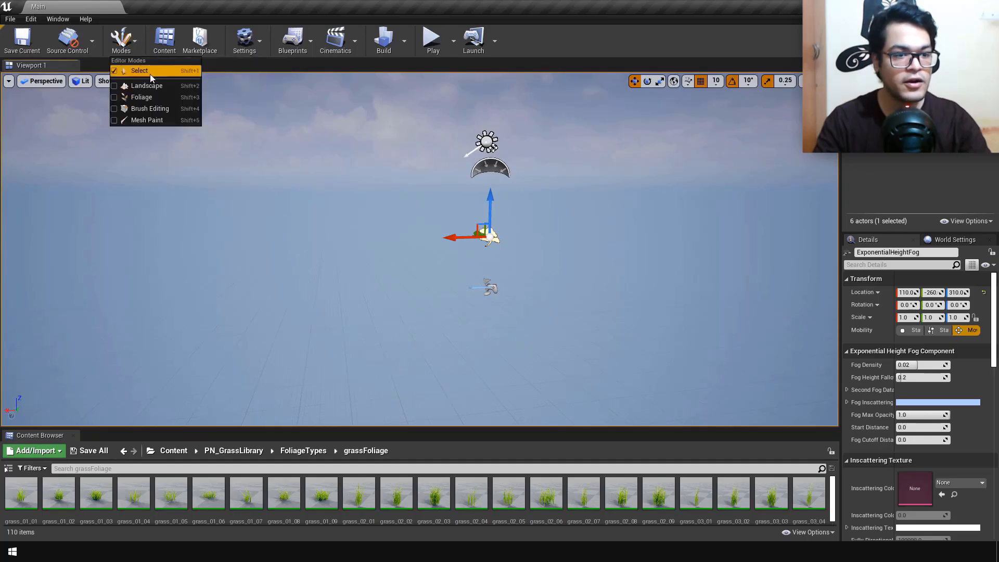
{"action": "left_click", "coordinate": [150, 85]}
{"action": "key", "text": "s"}
{"action": "right_click_drag", "start_coordinate": [572, 251], "coordinate": [575, 233]}
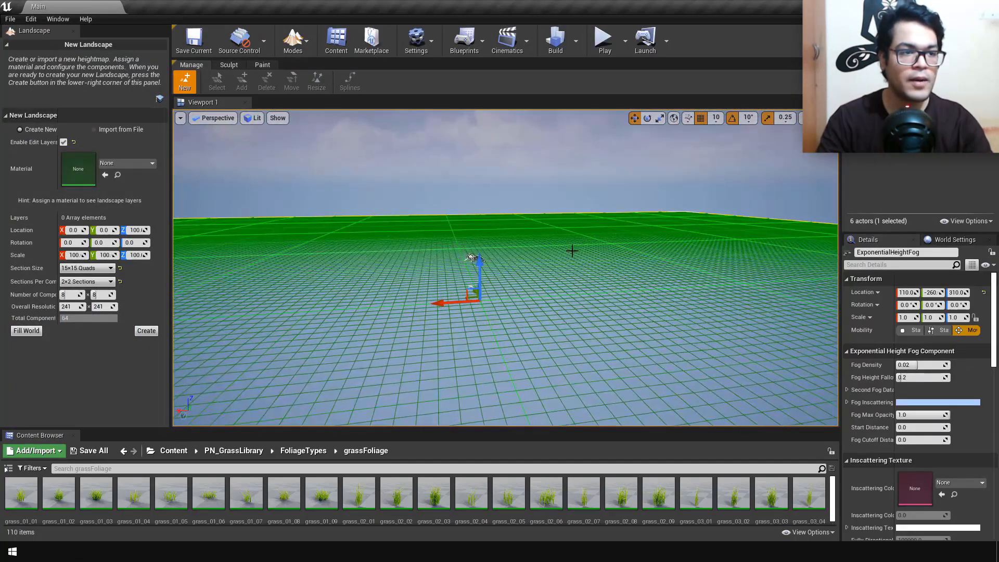
{"action": "left_click", "coordinate": [146, 330]}
Step: Sculpt low, gentle hills across the landscape with the 2048 brush at 0.3 strength
{"action": "mouse_move", "coordinate": [368, 310]}
{"action": "right_mouse_down"}
{"action": "mouse_move", "coordinate": [360, 333]}
{"action": "mouse_move", "coordinate": [358, 307]}
{"action": "right_mouse_up"}
{"action": "key", "text": "s"}
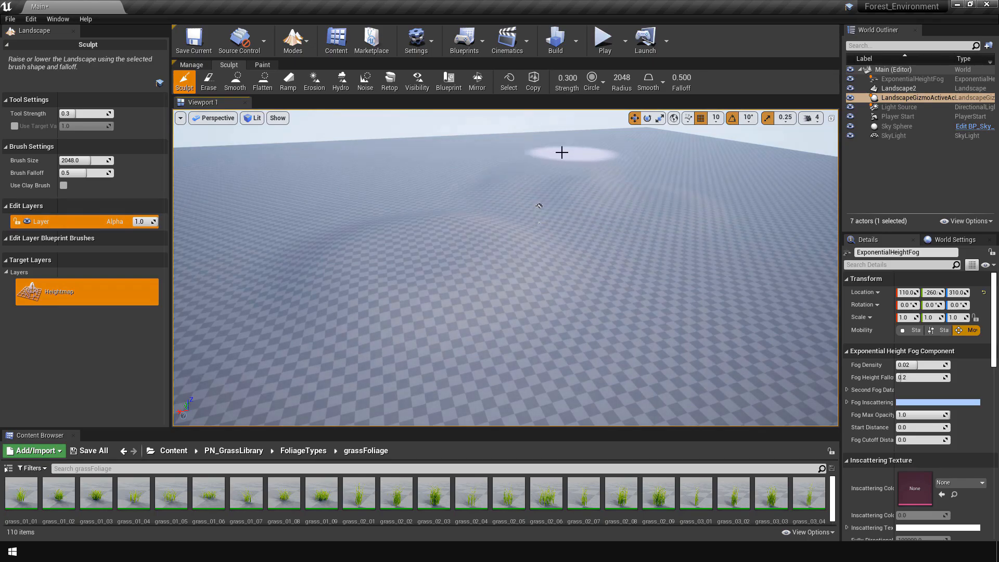
{"action": "key", "text": "w"}
{"action": "mouse_move", "coordinate": [746, 364]}
{"action": "right_mouse_down"}
{"action": "mouse_move", "coordinate": [738, 393]}
{"action": "mouse_move", "coordinate": [739, 331]}
{"action": "mouse_move", "coordinate": [795, 326]}
{"action": "mouse_move", "coordinate": [729, 276]}
{"action": "right_mouse_up"}
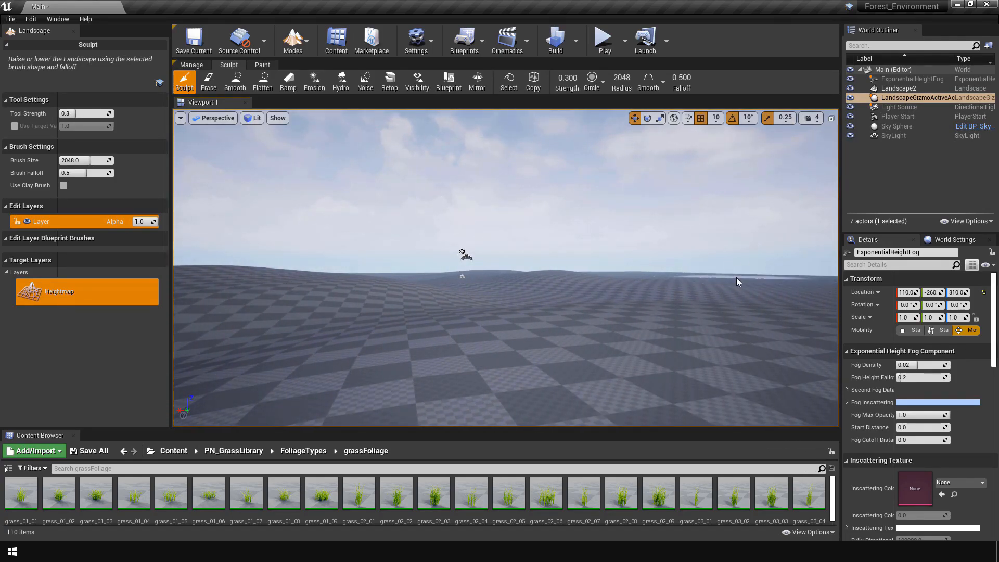
{"action": "key", "text": "w"}
{"action": "right_click_drag", "start_coordinate": [806, 291], "coordinate": [837, 297]}
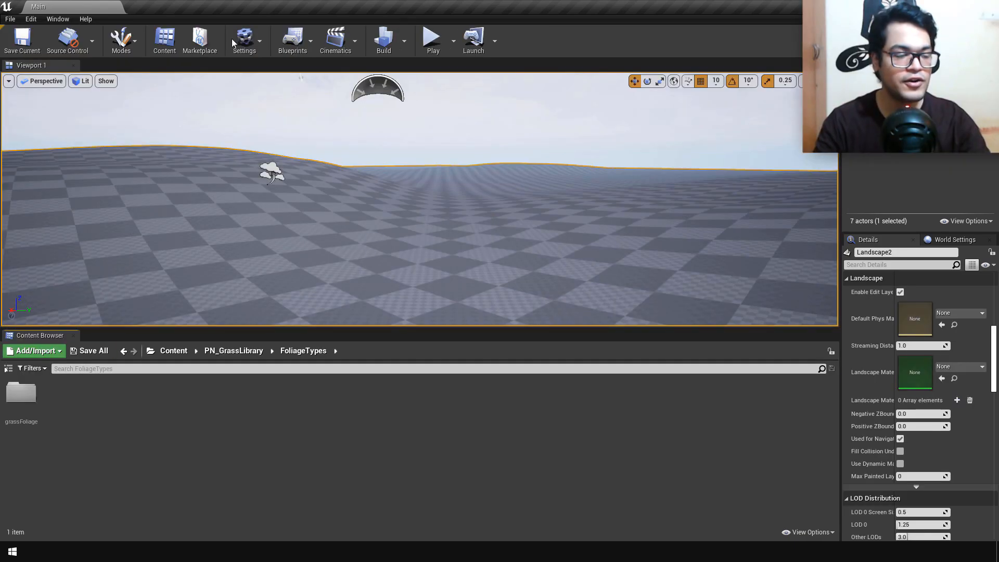
Step: In Foliage mode, add grass_01_01 through grass_02_09 from the grassFoliage folder to the foliage list and select all listed types
{"action": "left_click", "coordinate": [120, 45]}
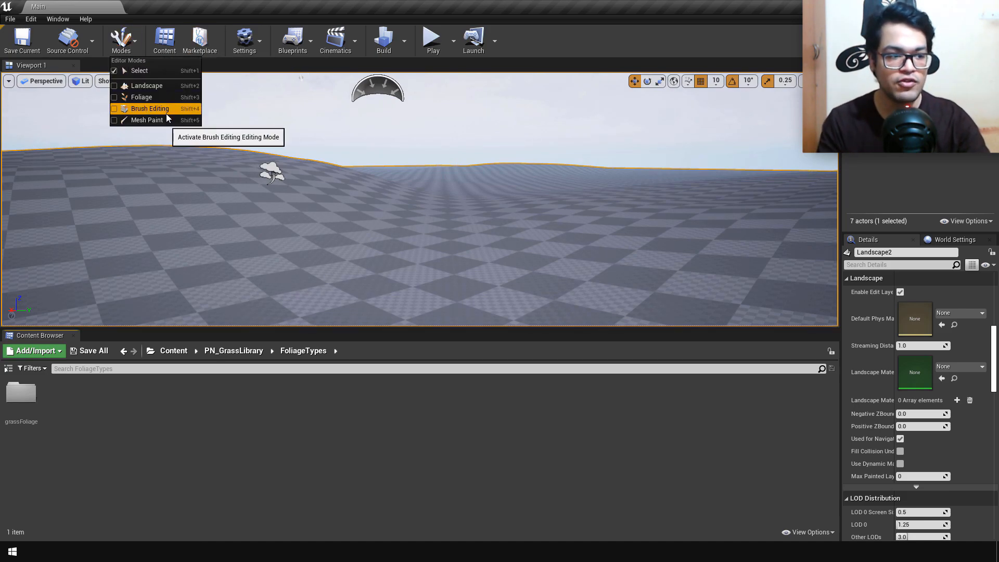
{"action": "left_click", "coordinate": [162, 100]}
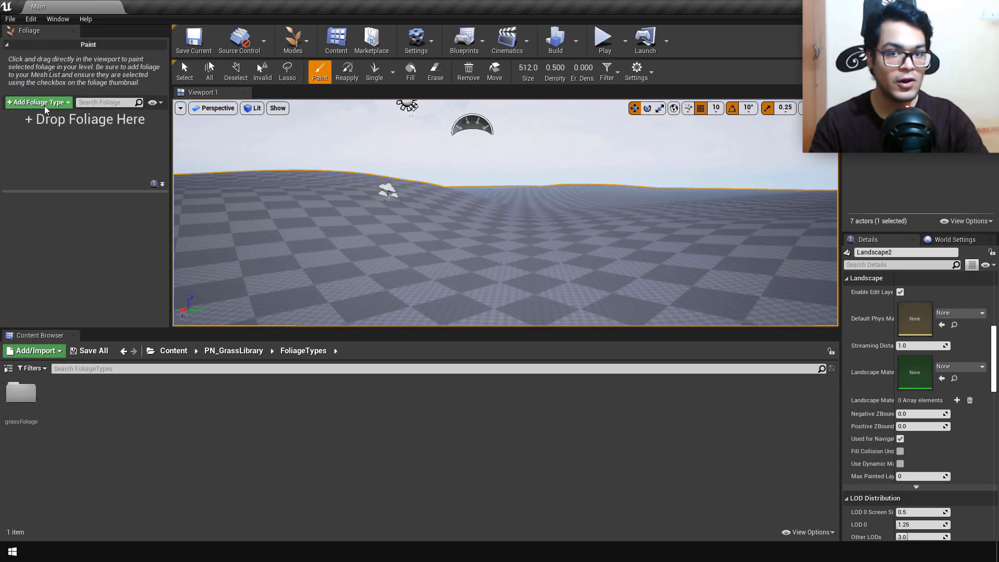
{"action": "left_click", "coordinate": [22, 411]}
{"action": "double_click", "coordinate": [22, 411]}
{"action": "left_click", "coordinate": [22, 401]}
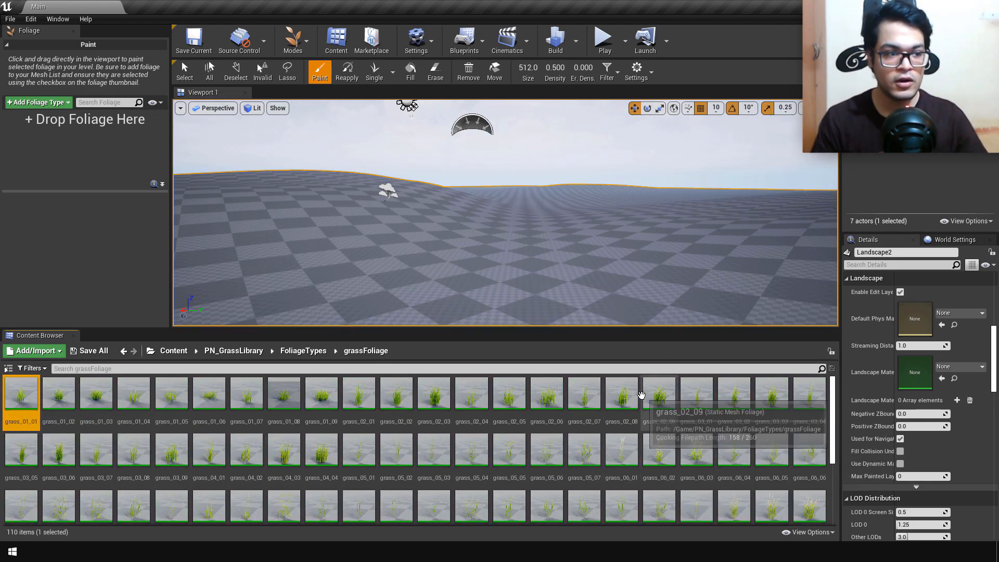
{"action": "left_click", "coordinate": [658, 396], "text": "shift"}
{"action": "left_click_drag", "start_coordinate": [31, 172], "coordinate": [29, 142]}
{"action": "key", "text": "ctrl+a"}
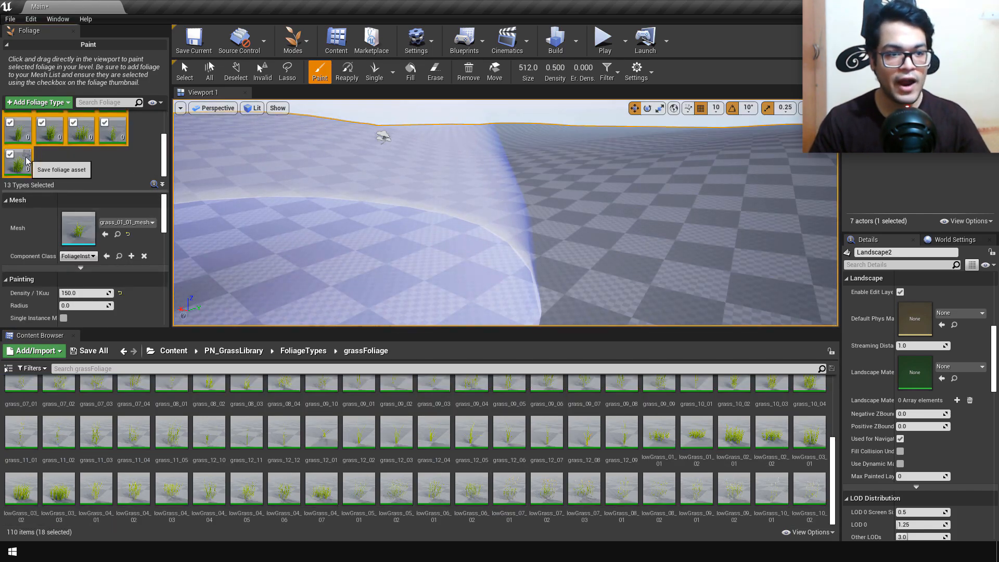
Step: Try a density of 75 for the selected grass types by painting a test patch, and undo the patch
{"action": "left_click", "coordinate": [87, 293]}
{"action": "type", "text": "75"}
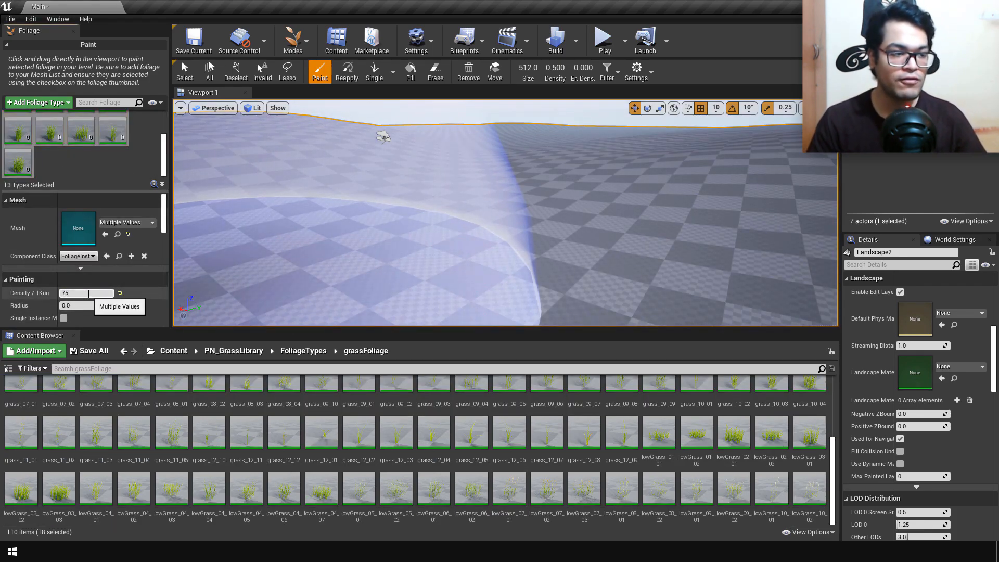
{"action": "key", "text": "Return"}
{"action": "left_click", "coordinate": [461, 233]}
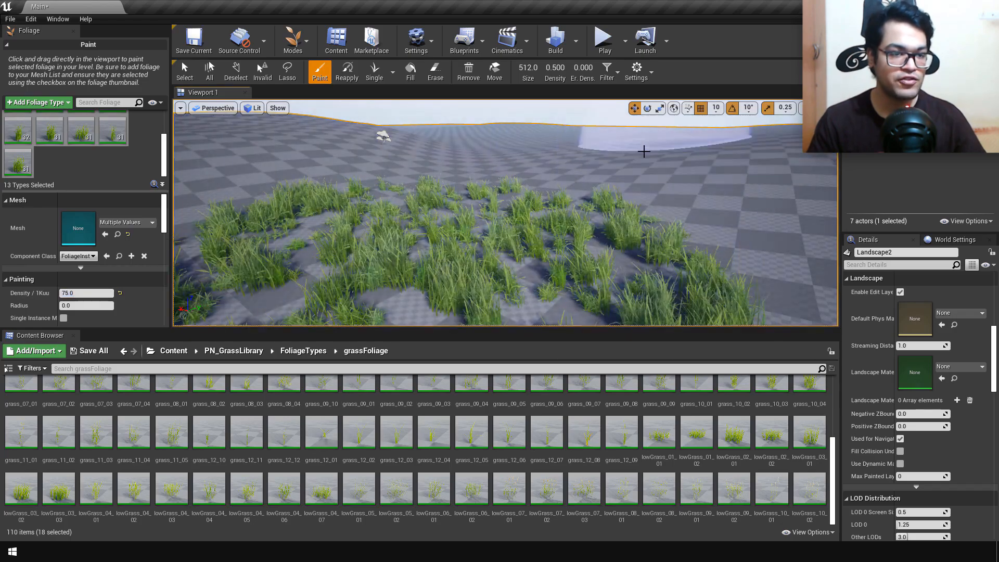
{"action": "key", "text": "ctrl+z"}
Step: Try a density of 100 for the selected grass types with another test patch, and undo that paint stroke
{"action": "left_click", "coordinate": [88, 293]}
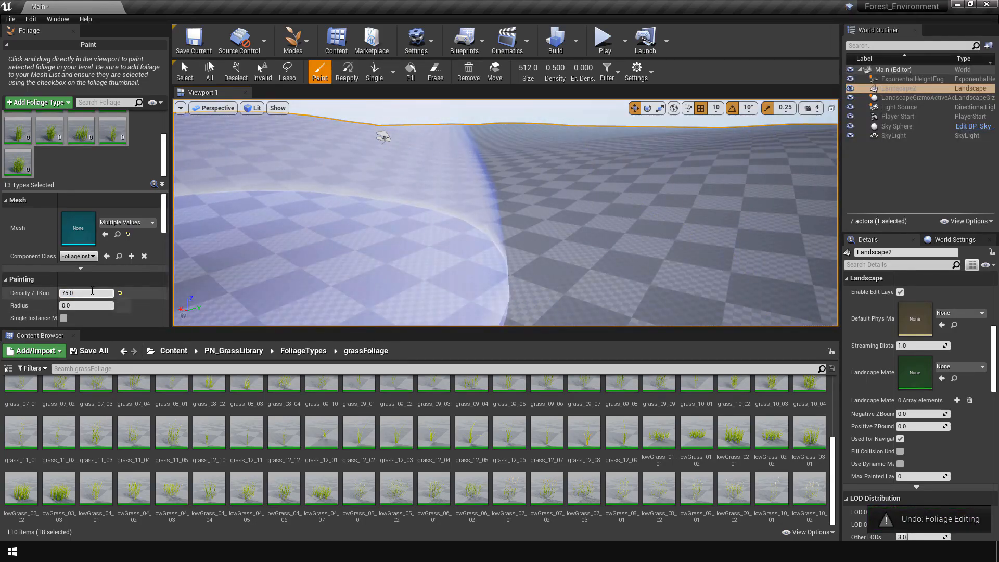
{"action": "type", "text": "100"}
{"action": "key", "text": "Return"}
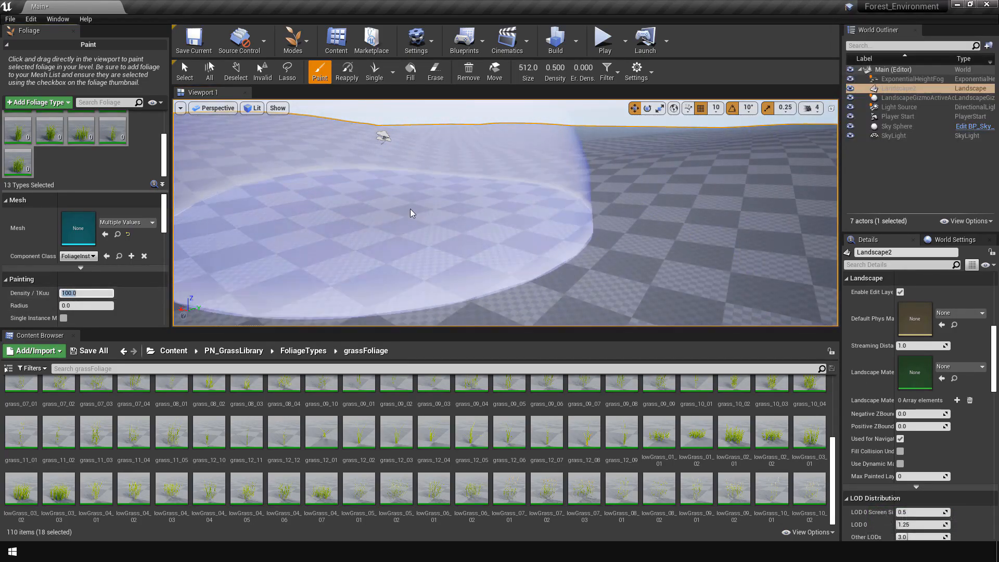
{"action": "left_click", "coordinate": [410, 212]}
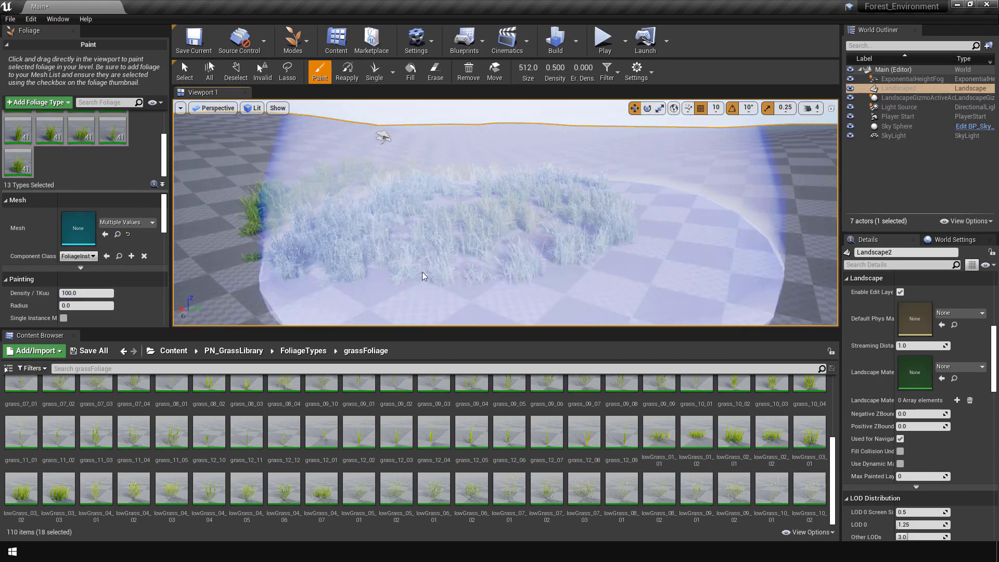
{"action": "key", "text": "ctrl+z"}
Step: Set the selected grass types' density to 125 and the foliage brush size to 256
{"action": "left_click", "coordinate": [102, 293]}
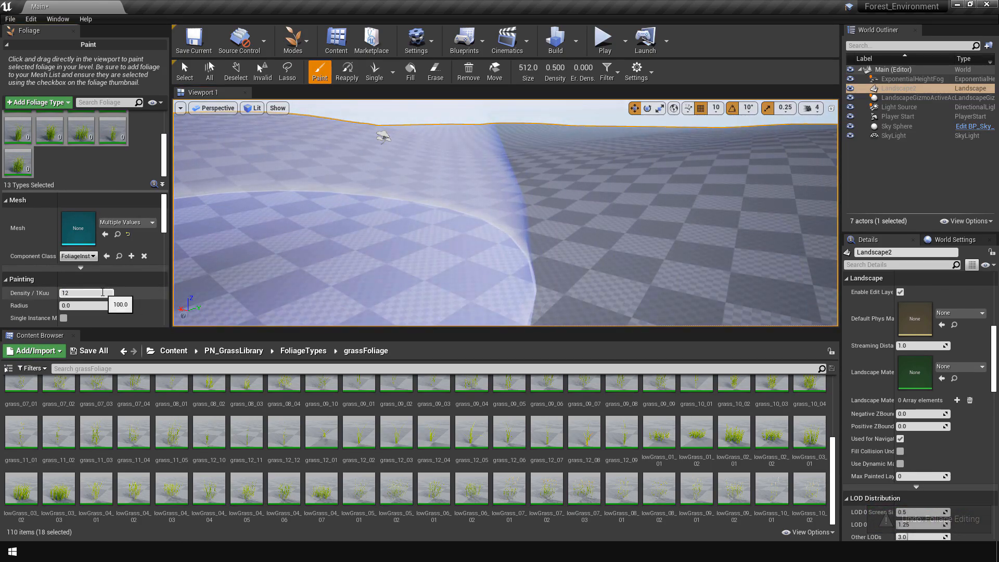
{"action": "type", "text": "125"}
{"action": "key", "text": "Return"}
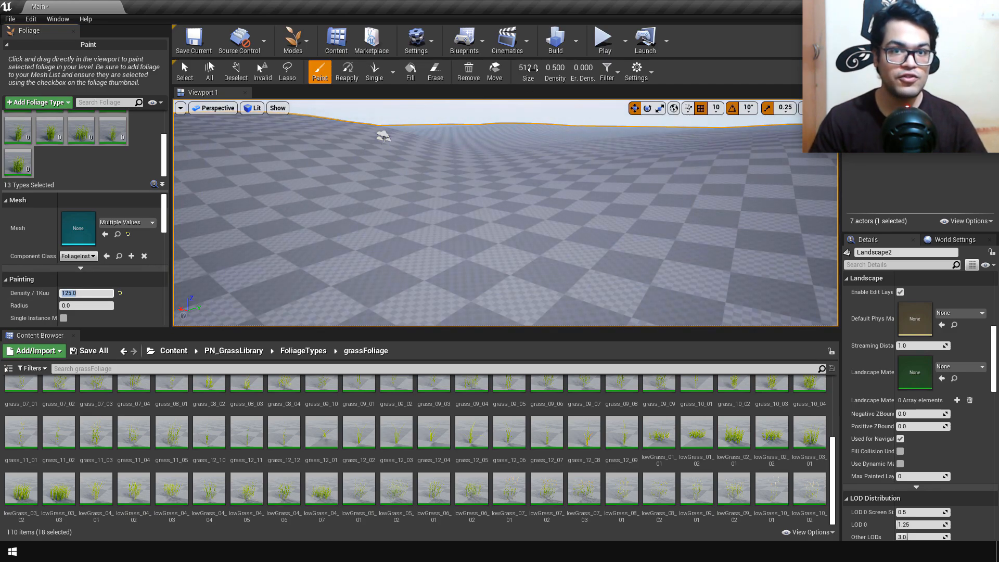
{"action": "left_click_drag", "start_coordinate": [531, 69], "coordinate": [521, 70]}
{"action": "left_click", "coordinate": [529, 69]}
{"action": "type", "text": "2"}
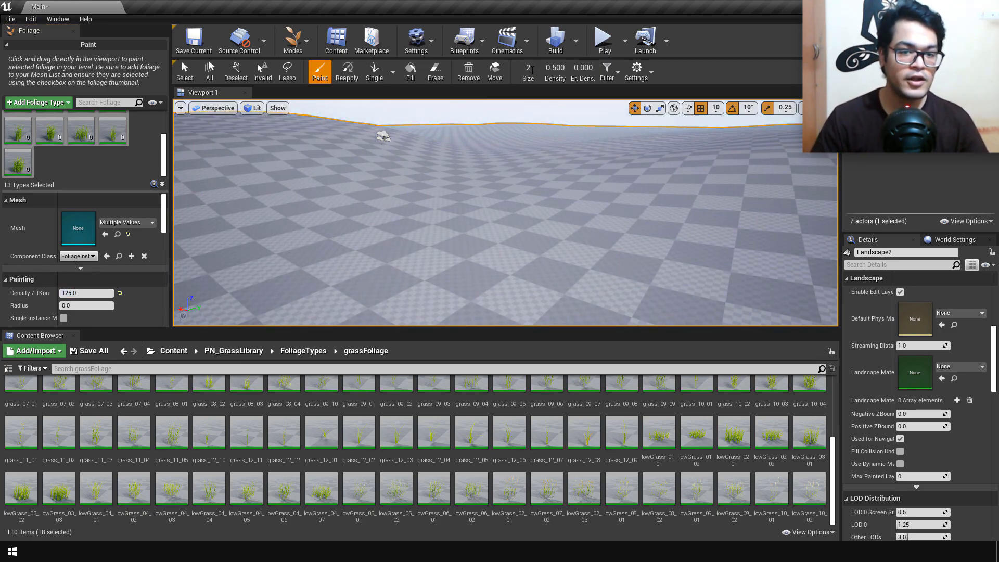
{"action": "type", "text": "56"}
{"action": "key", "text": "Return"}
Step: Paint the selected grass types over a broad area of the landscape's hills
{"action": "mouse_move", "coordinate": [614, 208]}
{"action": "left_mouse_down"}
{"action": "mouse_move", "coordinate": [413, 232]}
{"action": "mouse_move", "coordinate": [313, 204]}
{"action": "mouse_move", "coordinate": [473, 218]}
{"action": "mouse_move", "coordinate": [513, 174]}
{"action": "mouse_move", "coordinate": [558, 286]}
{"action": "mouse_move", "coordinate": [602, 217]}
{"action": "left_mouse_up"}
{"action": "mouse_move", "coordinate": [602, 218]}
{"action": "right_mouse_down"}
{"action": "mouse_move", "coordinate": [598, 255]}
{"action": "mouse_move", "coordinate": [594, 193]}
{"action": "mouse_move", "coordinate": [577, 190]}
{"action": "right_mouse_up"}
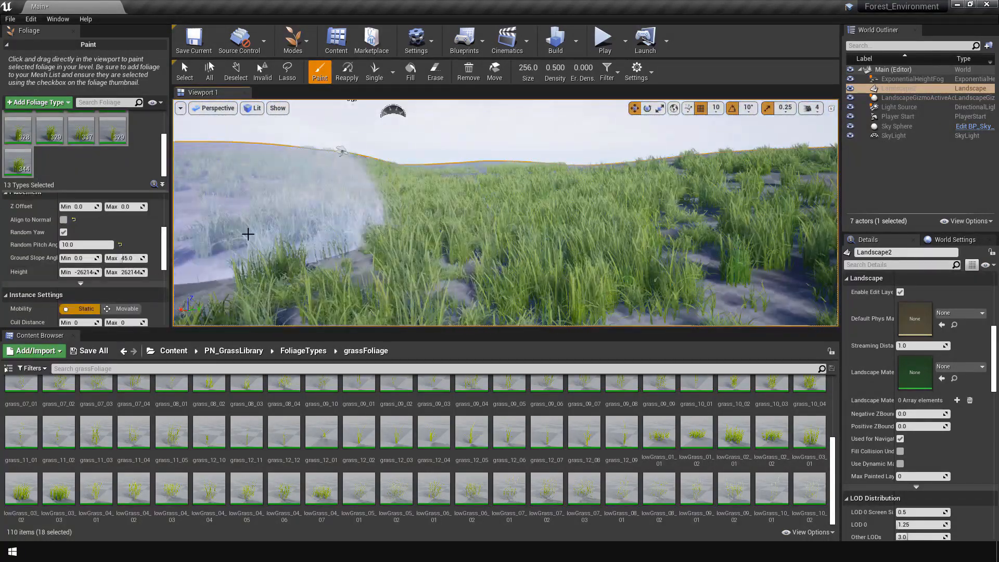
{"action": "mouse_move", "coordinate": [505, 213]}
{"action": "right_mouse_down"}
{"action": "mouse_move", "coordinate": [513, 205]}
{"action": "mouse_move", "coordinate": [500, 204]}
{"action": "mouse_move", "coordinate": [497, 250]}
{"action": "mouse_move", "coordinate": [488, 229]}
{"action": "right_mouse_up"}
{"action": "mouse_move", "coordinate": [713, 237]}
{"action": "left_mouse_down"}
{"action": "mouse_move", "coordinate": [448, 288]}
{"action": "mouse_move", "coordinate": [404, 284]}
{"action": "mouse_move", "coordinate": [366, 219]}
{"action": "mouse_move", "coordinate": [326, 231]}
{"action": "mouse_move", "coordinate": [475, 163]}
{"action": "mouse_move", "coordinate": [616, 178]}
{"action": "mouse_move", "coordinate": [707, 252]}
{"action": "mouse_move", "coordinate": [509, 174]}
{"action": "mouse_move", "coordinate": [544, 147]}
{"action": "mouse_move", "coordinate": [509, 157]}
{"action": "mouse_move", "coordinate": [393, 145]}
{"action": "mouse_move", "coordinate": [297, 231]}
{"action": "mouse_move", "coordinate": [424, 291]}
{"action": "left_mouse_up"}
Step: Add lowGrass_10_01 and lowGrass_10_02 to the foliage list and make them the only active types
{"action": "left_click", "coordinate": [772, 489]}
{"action": "left_click", "coordinate": [810, 488], "text": "shift"}
{"action": "mouse_move", "coordinate": [809, 488]}
{"action": "left_mouse_down"}
{"action": "mouse_move", "coordinate": [185, 229]}
{"action": "mouse_move", "coordinate": [105, 167]}
{"action": "mouse_move", "coordinate": [109, 179]}
{"action": "left_mouse_up"}
{"action": "scroll", "coordinate": [110, 177], "scroll_direction": "up", "scroll_amount": 3}
{"action": "scroll", "coordinate": [110, 177], "scroll_direction": "down", "scroll_amount": 3}
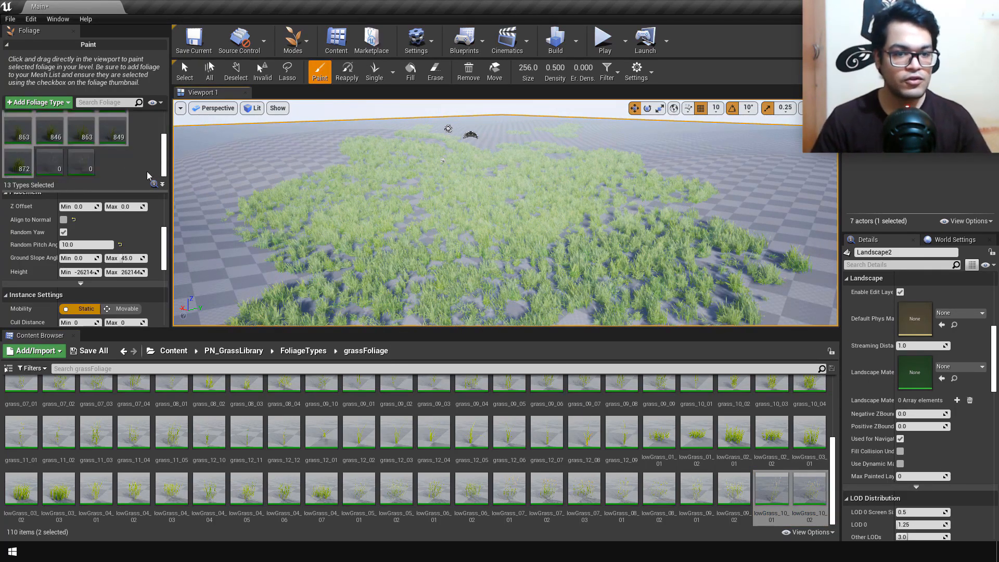
{"action": "left_click", "coordinate": [148, 173]}
{"action": "left_click", "coordinate": [41, 155]}
{"action": "left_click", "coordinate": [73, 154]}
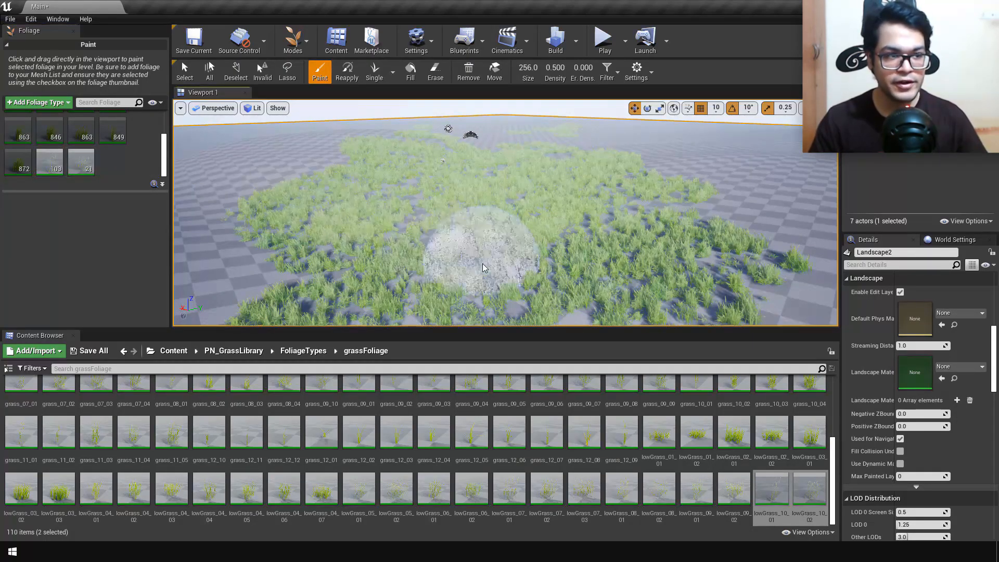
Step: Try painting lowGrass_10_01 and lowGrass_10_02 over the existing grass at their preset density
{"action": "left_click", "coordinate": [482, 247]}
{"action": "mouse_move", "coordinate": [482, 247]}
{"action": "right_mouse_down"}
{"action": "mouse_move", "coordinate": [478, 274]}
{"action": "mouse_move", "coordinate": [477, 220]}
{"action": "right_mouse_up"}
{"action": "key", "text": "w"}
Step: Set the density of the two lowGrass types to 2 and paint them sparsely across the grass field
{"action": "left_click", "coordinate": [88, 228]}
{"action": "type", "text": "2"}
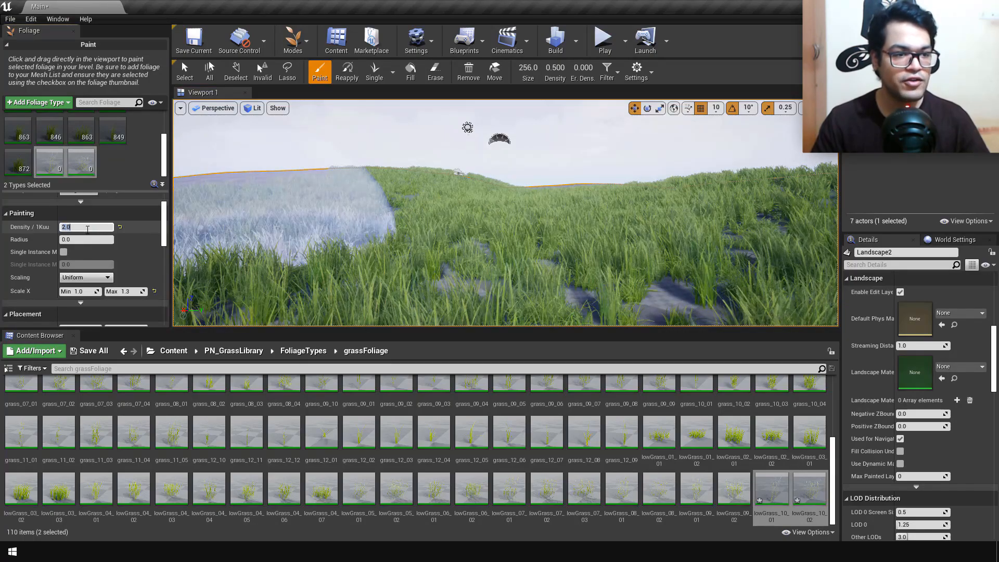
{"action": "mouse_move", "coordinate": [593, 237]}
{"action": "left_mouse_down"}
{"action": "mouse_move", "coordinate": [678, 195]}
{"action": "mouse_move", "coordinate": [645, 205]}
{"action": "mouse_move", "coordinate": [346, 210]}
{"action": "mouse_move", "coordinate": [619, 224]}
{"action": "mouse_move", "coordinate": [758, 204]}
{"action": "left_mouse_up"}
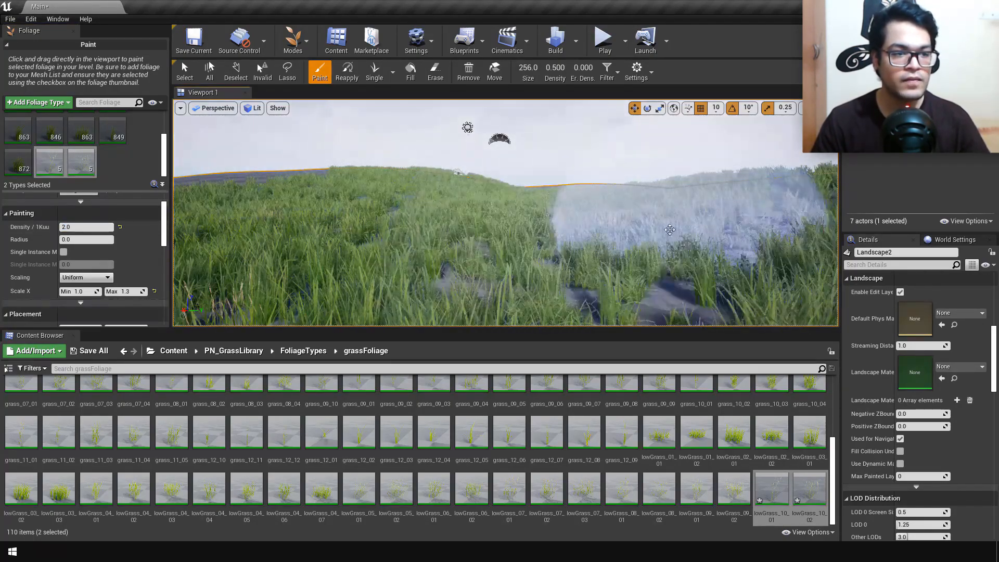
{"action": "right_click_drag", "start_coordinate": [758, 204], "coordinate": [744, 271]}
{"action": "left_click_drag", "start_coordinate": [357, 196], "coordinate": [573, 159]}
{"action": "mouse_move", "coordinate": [573, 159]}
{"action": "right_mouse_down"}
{"action": "mouse_move", "coordinate": [572, 105]}
{"action": "mouse_move", "coordinate": [585, 112]}
{"action": "mouse_move", "coordinate": [583, 224]}
{"action": "right_mouse_up"}
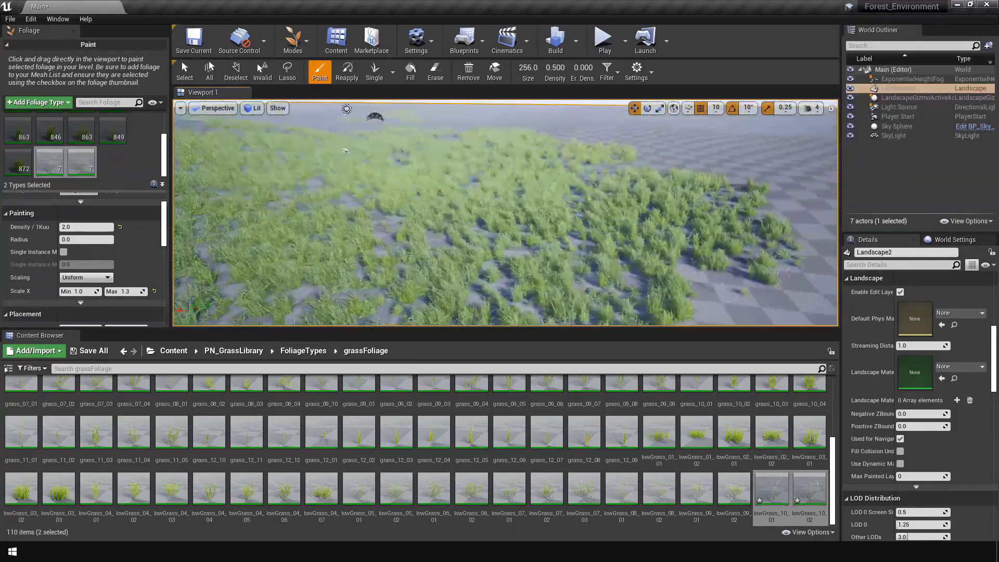
{"action": "right_click", "coordinate": [417, 216]}
{"action": "mouse_move", "coordinate": [401, 198]}
{"action": "left_mouse_down"}
{"action": "mouse_move", "coordinate": [353, 170]}
{"action": "mouse_move", "coordinate": [457, 123]}
{"action": "mouse_move", "coordinate": [680, 279]}
{"action": "mouse_move", "coordinate": [345, 252]}
{"action": "mouse_move", "coordinate": [411, 123]}
{"action": "mouse_move", "coordinate": [513, 167]}
{"action": "mouse_move", "coordinate": [576, 312]}
{"action": "left_mouse_up"}
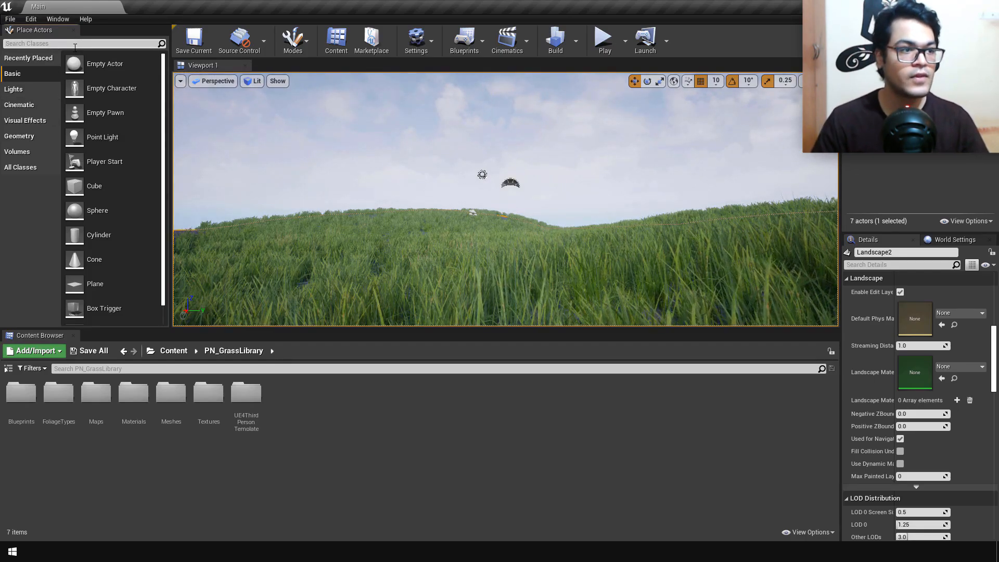
Step: Place a Cine Camera Actor in the grass field and pilot it from the viewport
{"action": "left_click", "coordinate": [75, 47]}
{"action": "type", "text": "cine"}
{"action": "left_click_drag", "start_coordinate": [58, 65], "coordinate": [427, 149]}
{"action": "left_click", "coordinate": [220, 79]}
{"action": "left_click", "coordinate": [232, 194]}
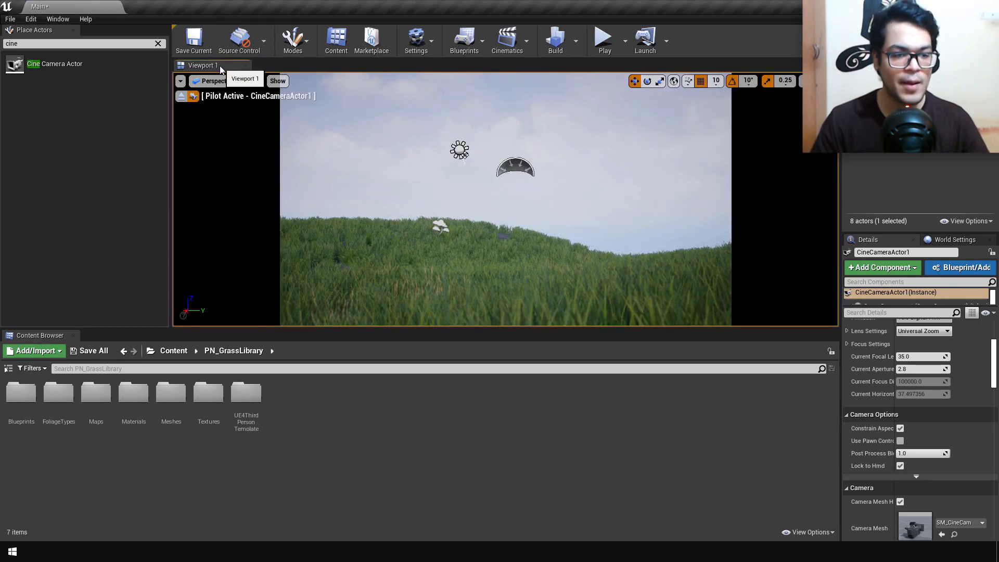
Step: Switch the view to the Cinematic Viewport and enlarge it by shrinking the Content Browser
{"action": "left_click", "coordinate": [216, 81]}
{"action": "left_click", "coordinate": [229, 230]}
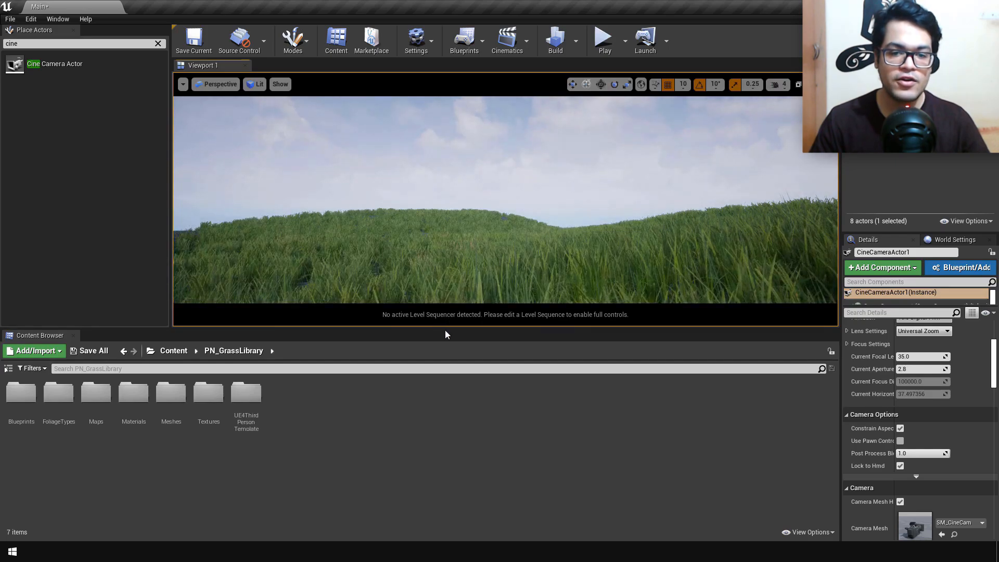
{"action": "left_click_drag", "start_coordinate": [445, 328], "coordinate": [453, 460]}
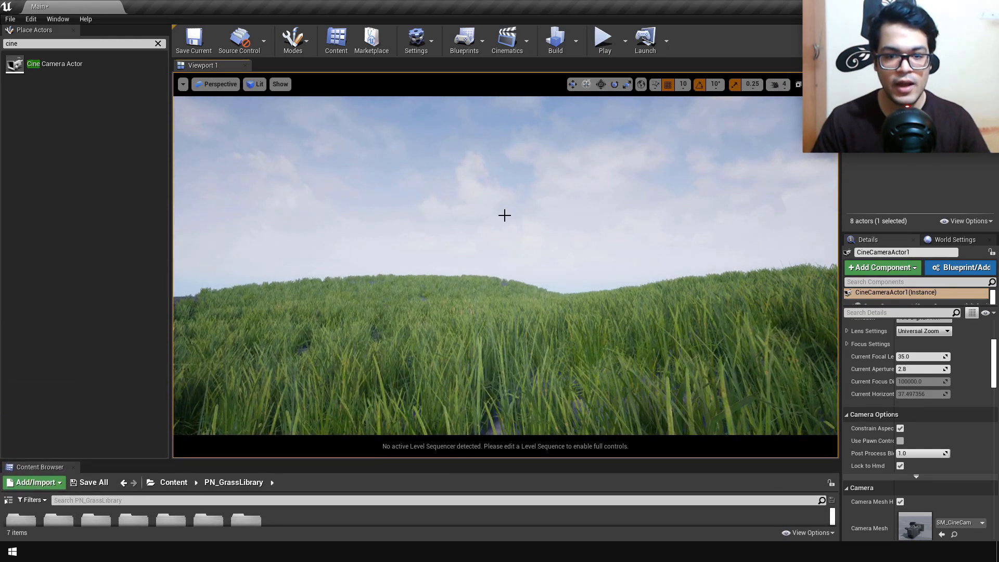
Step: Filter the cine camera's details for "post" and expand the Lens group of its Post Process settings
{"action": "scroll", "coordinate": [936, 416], "scroll_direction": "down", "scroll_amount": 2}
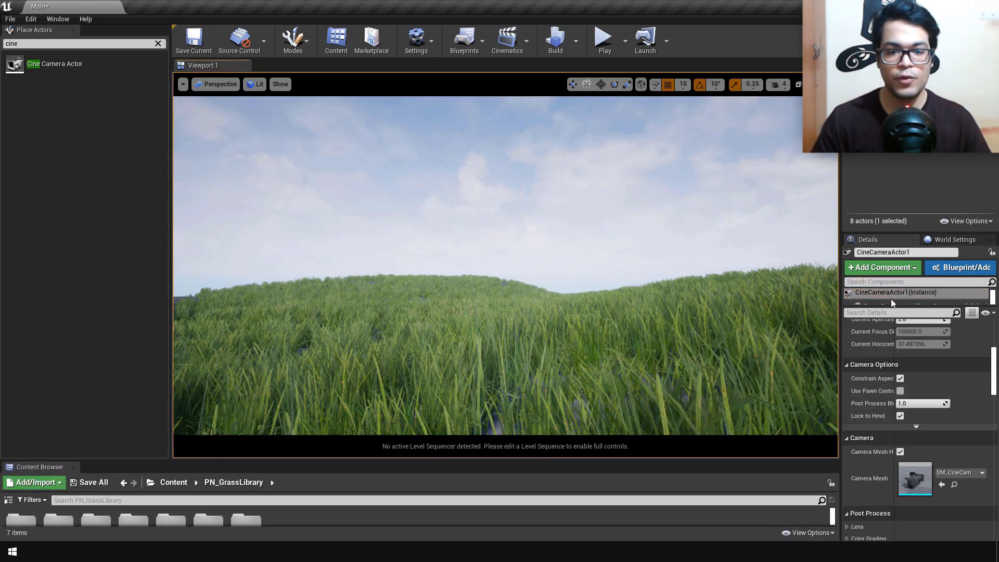
{"action": "left_click", "coordinate": [886, 312]}
{"action": "type", "text": "post"}
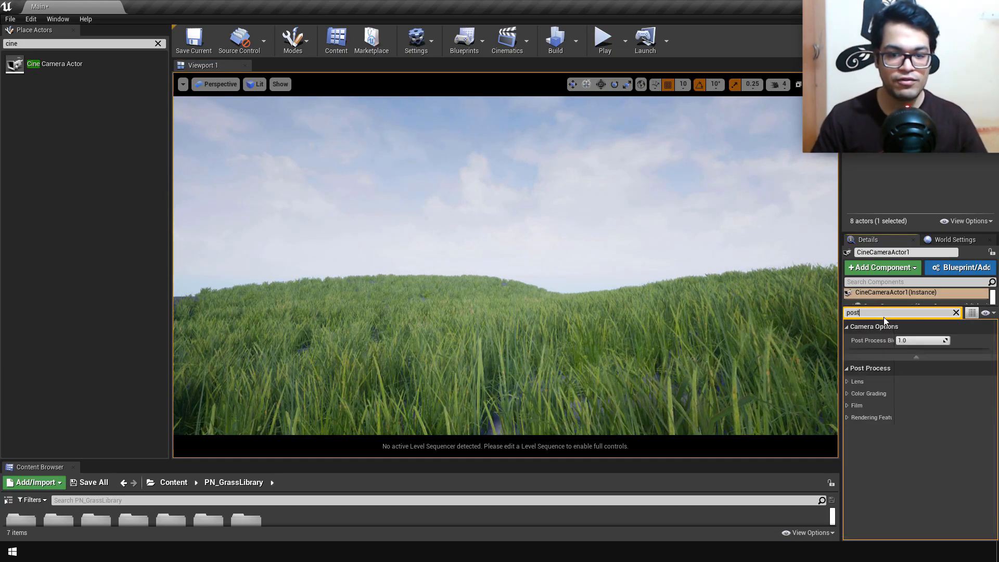
{"action": "left_click", "coordinate": [847, 369]}
{"action": "left_click", "coordinate": [848, 368]}
{"action": "left_click", "coordinate": [847, 382]}
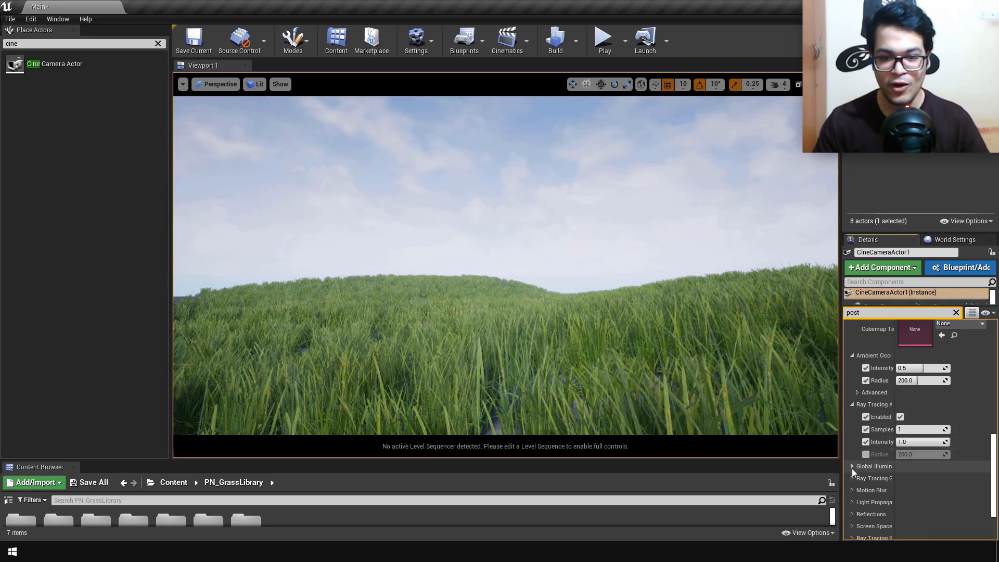
Step: Enable the camera's two indirect lighting overrides under Global Illumination and the ray tracing Type, Max Bounces and Samples overrides
{"action": "left_click", "coordinate": [853, 468]}
{"action": "scroll", "coordinate": [852, 469], "scroll_direction": "down", "scroll_amount": 2}
{"action": "left_click", "coordinate": [866, 429]}
{"action": "left_click", "coordinate": [866, 441]}
{"action": "left_click", "coordinate": [852, 454]}
{"action": "scroll", "coordinate": [853, 454], "scroll_direction": "down", "scroll_amount": 3}
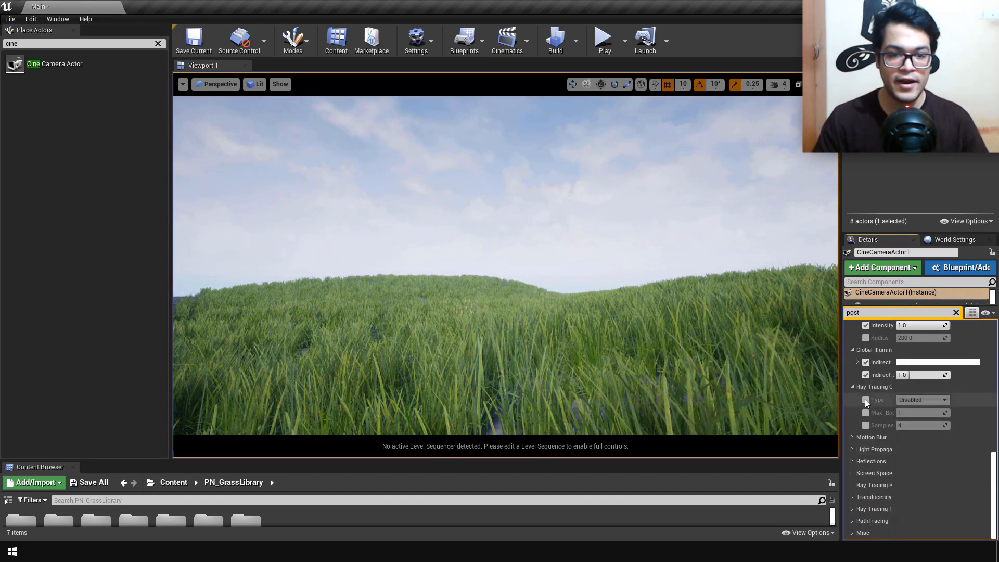
{"action": "left_click", "coordinate": [866, 400]}
{"action": "left_click", "coordinate": [866, 412]}
{"action": "left_click", "coordinate": [866, 425]}
Step: Enable the camera's Light Propagation Volume overrides for intensity, size, secondary, occlusion, diffuse and specular settings
{"action": "left_click", "coordinate": [852, 438]}
{"action": "scroll", "coordinate": [855, 444], "scroll_direction": "down", "scroll_amount": 2}
{"action": "left_click", "coordinate": [851, 465]}
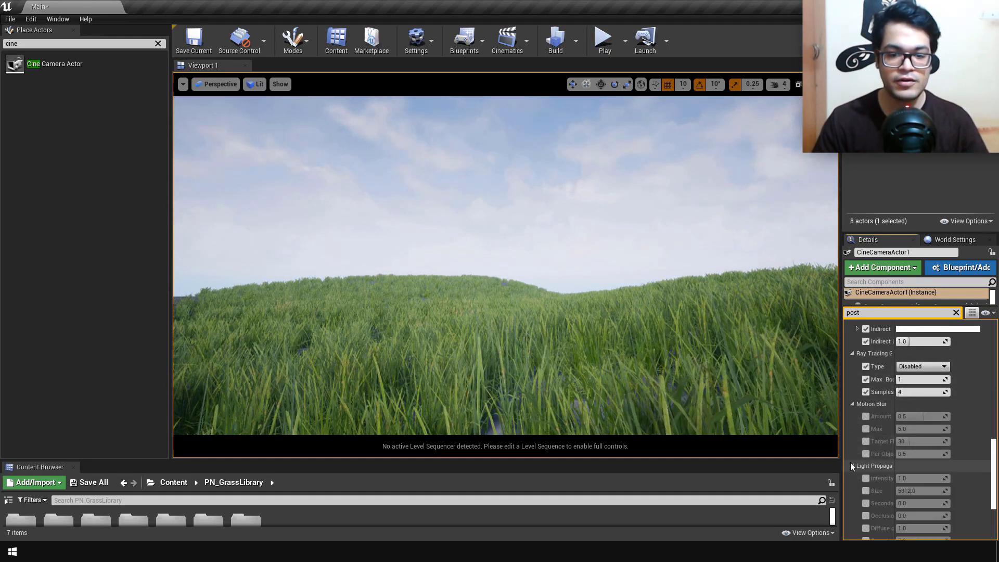
{"action": "left_click", "coordinate": [866, 478]}
{"action": "left_click", "coordinate": [866, 491]}
{"action": "left_click", "coordinate": [866, 503]}
{"action": "left_click", "coordinate": [865, 516]}
{"action": "scroll", "coordinate": [870, 426], "scroll_direction": "down", "scroll_amount": 2}
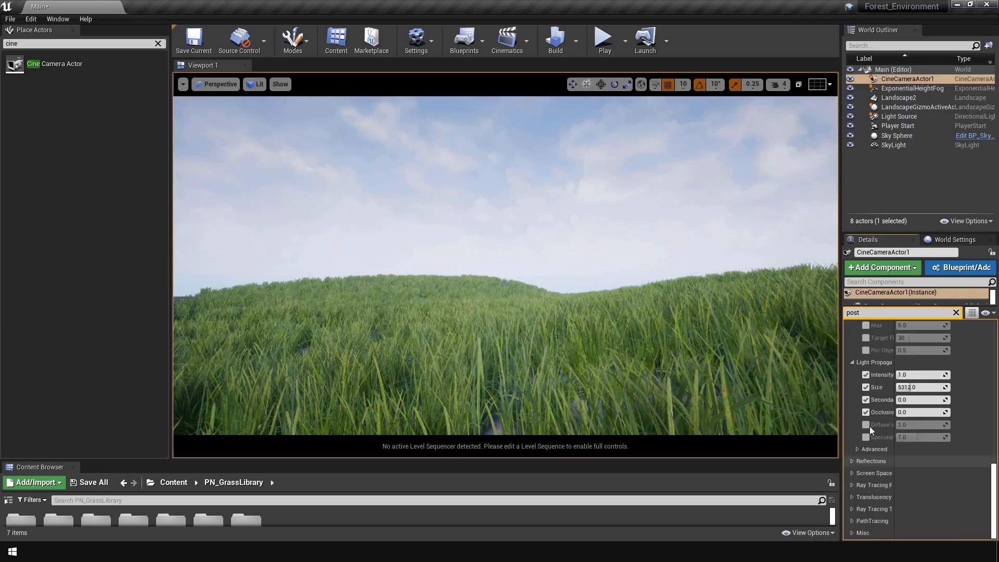
{"action": "left_click", "coordinate": [866, 437]}
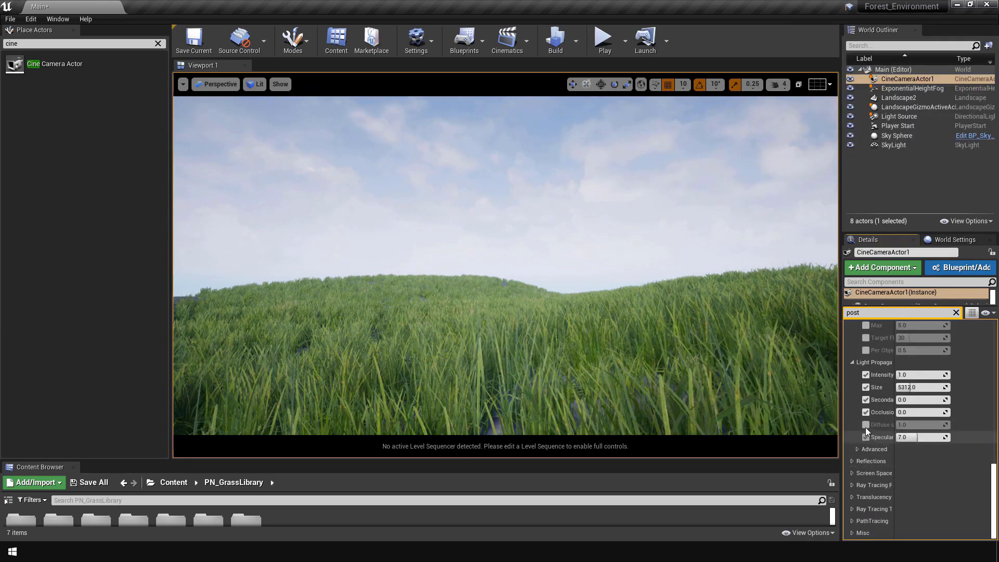
Step: Enable the Reflections Type override and the Screen Space Reflections overrides for Intensity, Quality and Max Roughness
{"action": "left_click", "coordinate": [851, 461]}
{"action": "scroll", "coordinate": [852, 463], "scroll_direction": "down", "scroll_amount": 1}
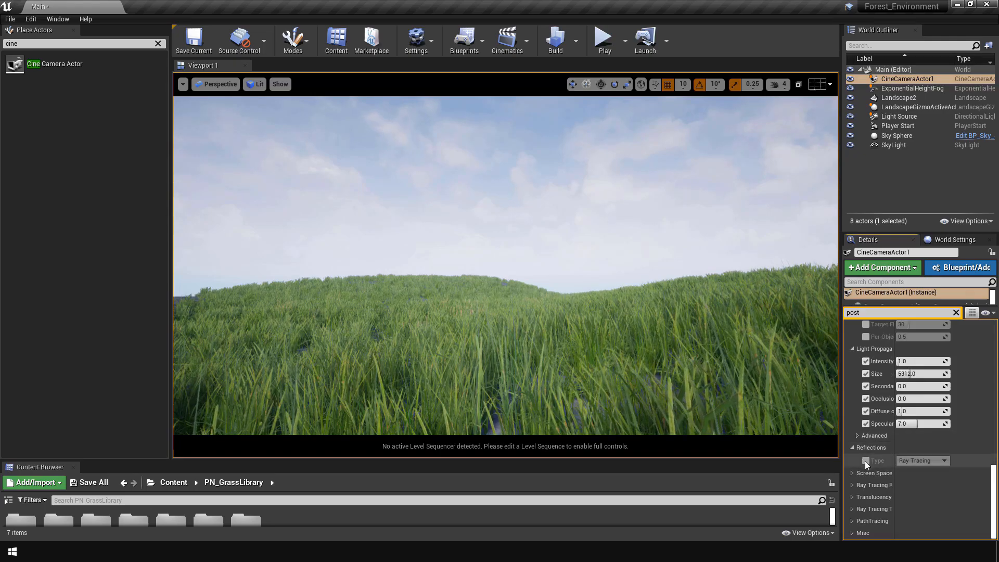
{"action": "left_click", "coordinate": [866, 461]}
{"action": "left_click", "coordinate": [852, 473]}
{"action": "scroll", "coordinate": [851, 473], "scroll_direction": "down", "scroll_amount": 3}
{"action": "left_click", "coordinate": [866, 448]}
{"action": "left_click", "coordinate": [866, 461]}
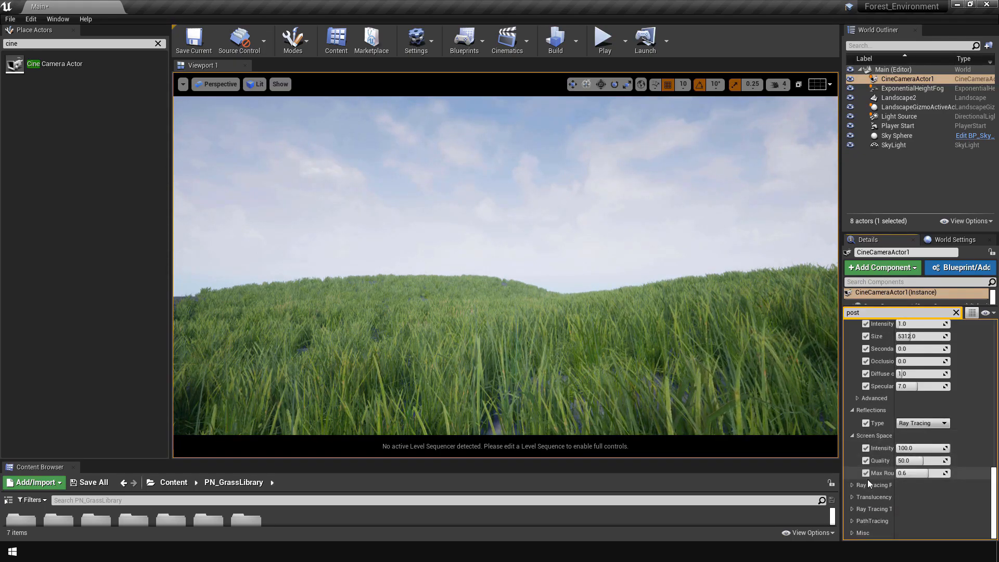
Step: Enable the camera's Translucency Type override and expand the Ray Tracing Reflections and PathTracing groups
{"action": "left_click", "coordinate": [852, 485]}
{"action": "scroll", "coordinate": [853, 492], "scroll_direction": "down", "scroll_amount": 5}
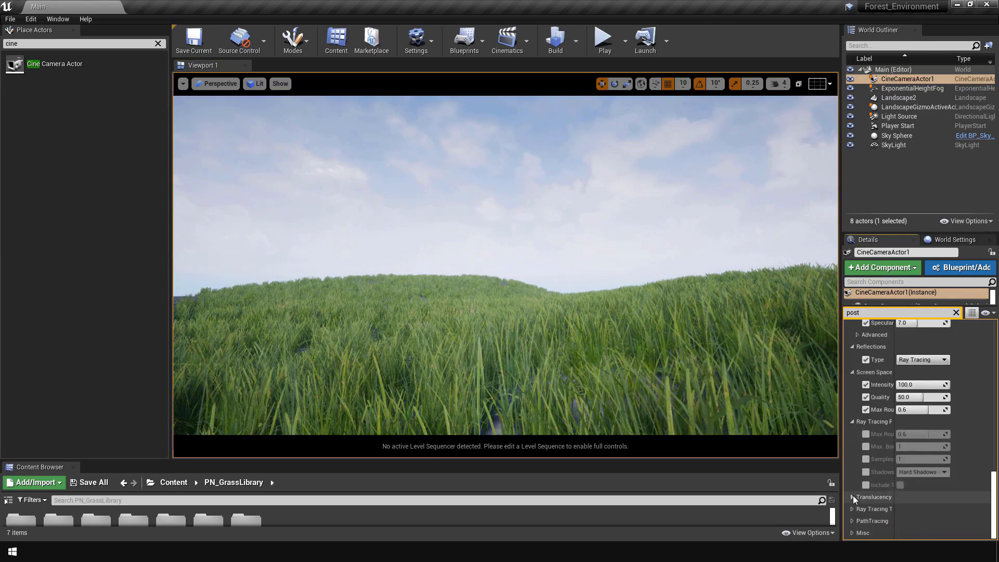
{"action": "left_click", "coordinate": [853, 497]}
{"action": "scroll", "coordinate": [854, 495], "scroll_direction": "down", "scroll_amount": 1}
{"action": "left_click", "coordinate": [866, 497]}
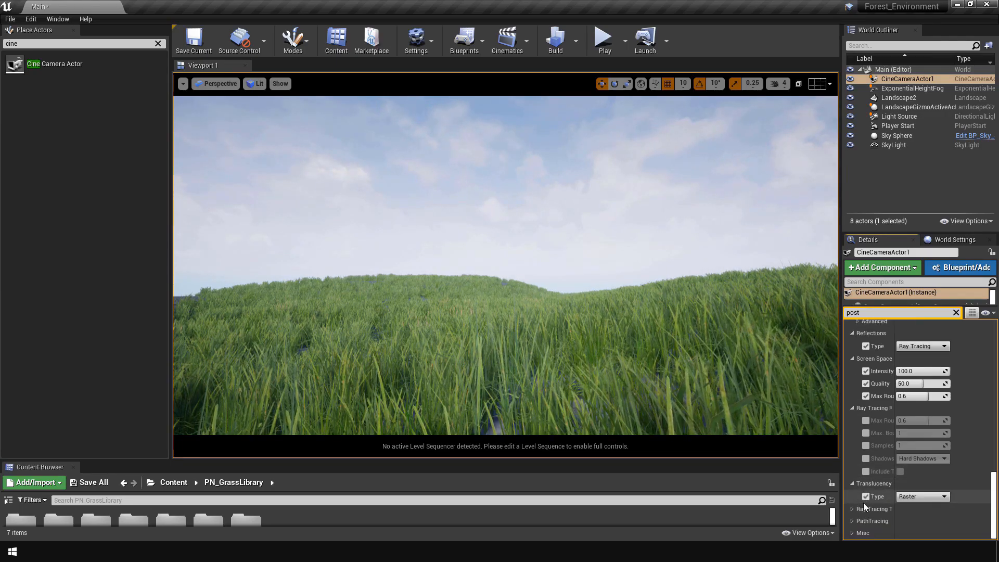
{"action": "left_click", "coordinate": [852, 522]}
{"action": "scroll", "coordinate": [864, 512], "scroll_direction": "down", "scroll_amount": 2}
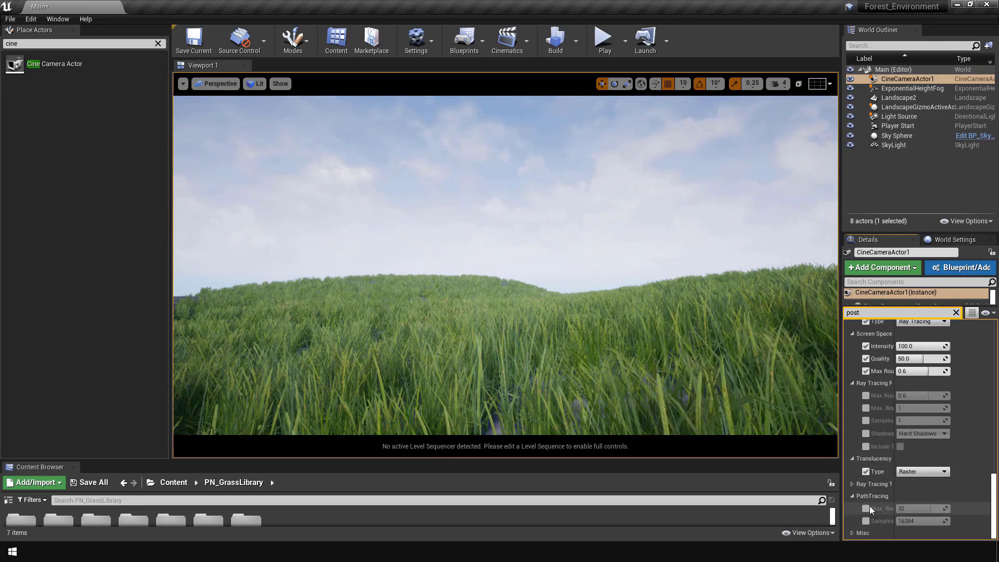
{"action": "scroll", "coordinate": [866, 439], "scroll_direction": "up", "scroll_amount": 12}
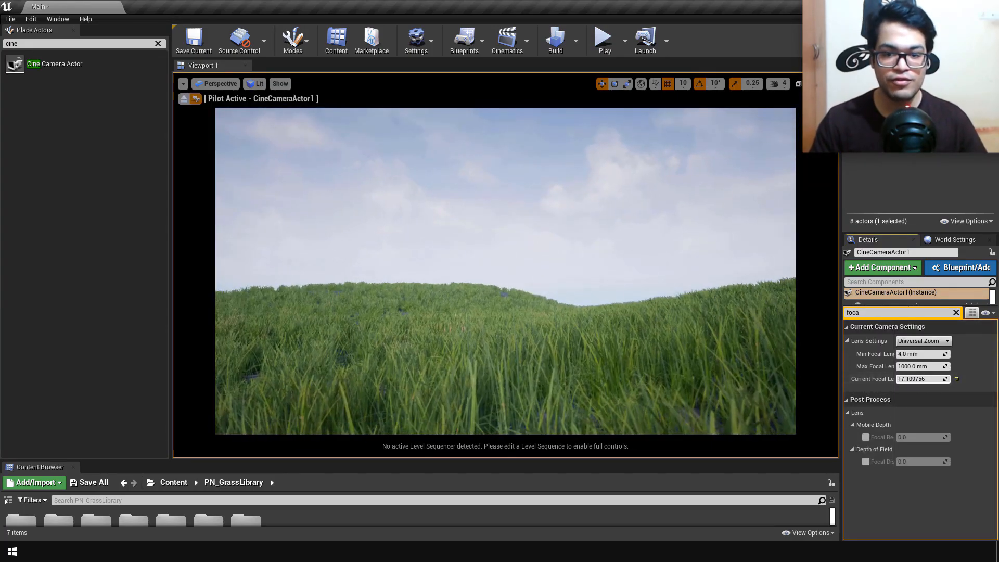
Step: Set the cine camera's current focal length to about 20.87 mm and fly the piloted camera to reframe the grassy hills
{"action": "left_click_drag", "start_coordinate": [920, 379], "coordinate": [926, 379]}
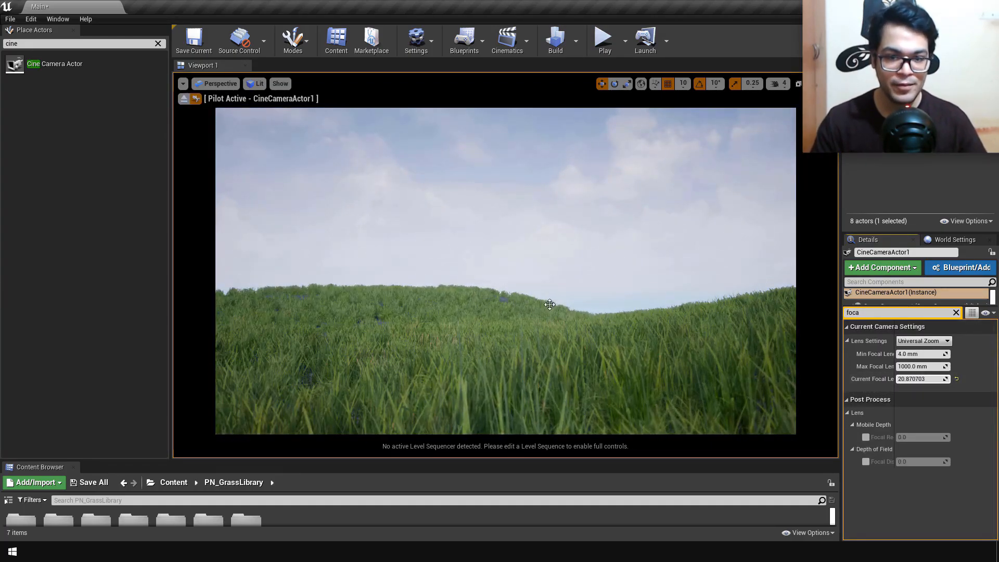
{"action": "right_click_drag", "start_coordinate": [550, 304], "coordinate": [593, 302]}
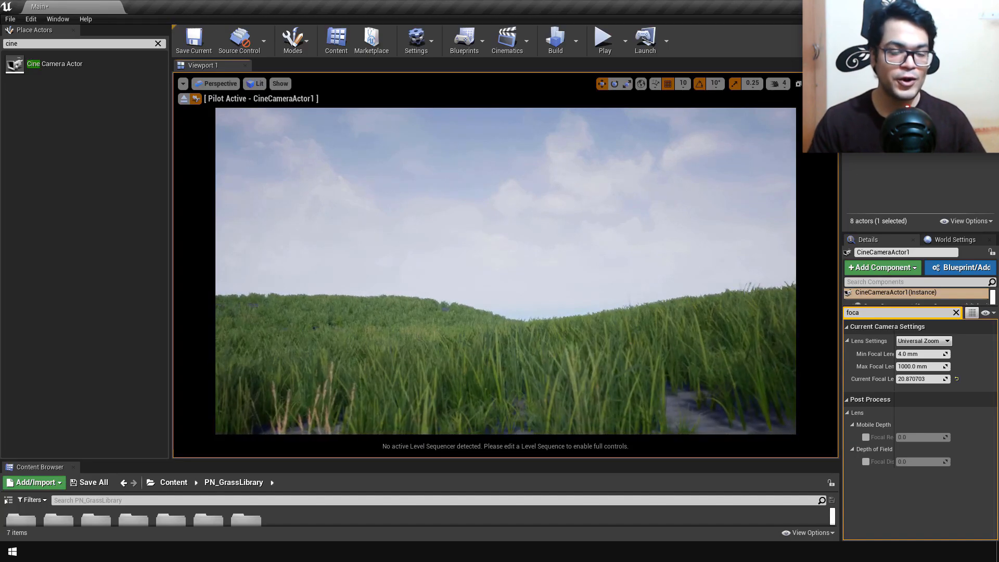
{"action": "key", "text": "w"}
{"action": "right_click_drag", "start_coordinate": [593, 302], "coordinate": [741, 359]}
{"action": "key", "text": "w"}
{"action": "key", "text": "q"}
{"action": "key", "text": "w"}
{"action": "key", "text": "a"}
{"action": "key", "text": "w"}
{"action": "key", "text": "w"}
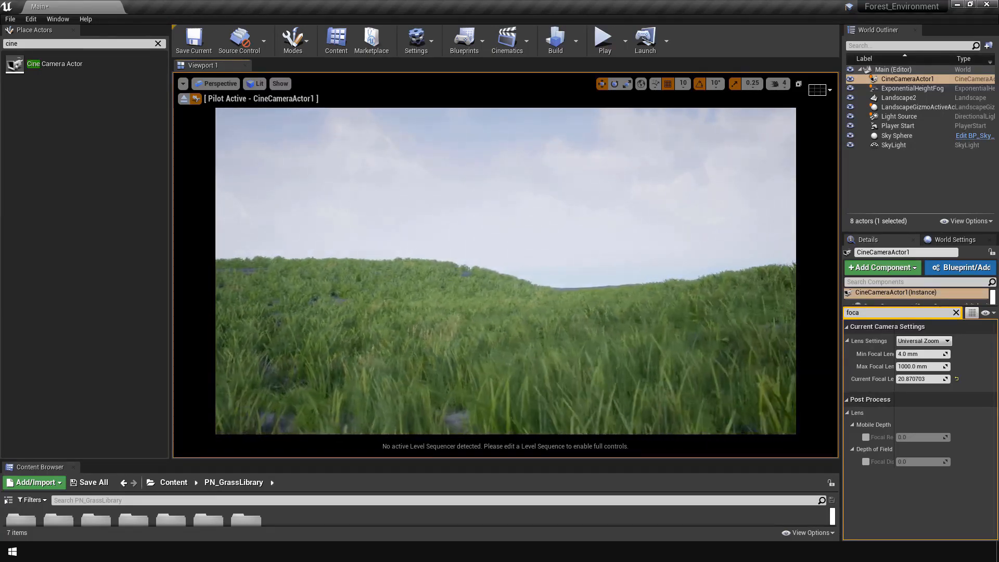
{"action": "key", "text": "w"}
{"action": "right_click_drag", "start_coordinate": [741, 359], "coordinate": [856, 336]}
{"action": "key", "text": "w"}
{"action": "key", "text": "d"}
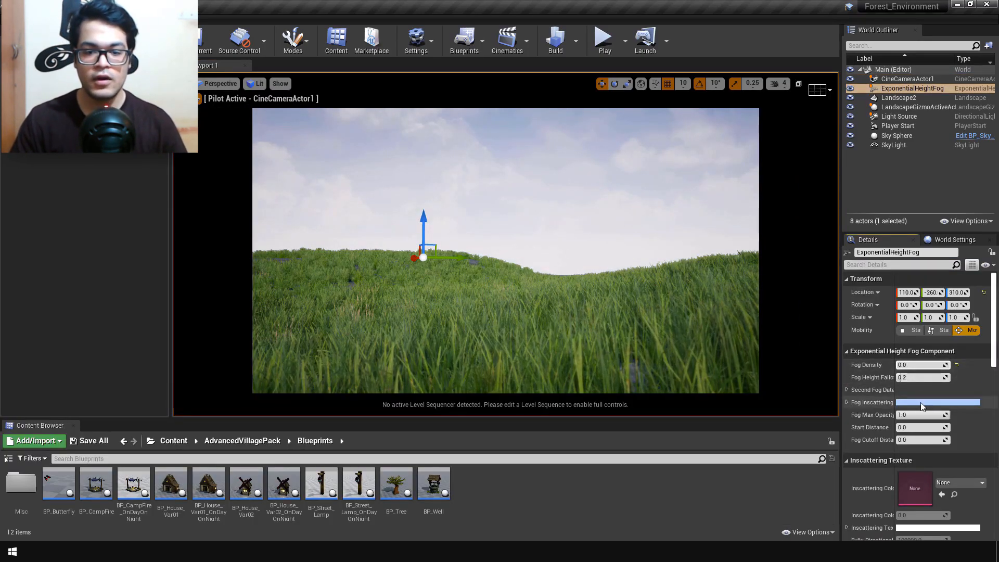
Step: Set the height fog's inscattering color to pale yellow, about R 0.98, G 1.0, B 0.50, and adjust its fog density
{"action": "left_click", "coordinate": [921, 402]}
{"action": "left_click", "coordinate": [768, 369]}
{"action": "left_click", "coordinate": [853, 514]}
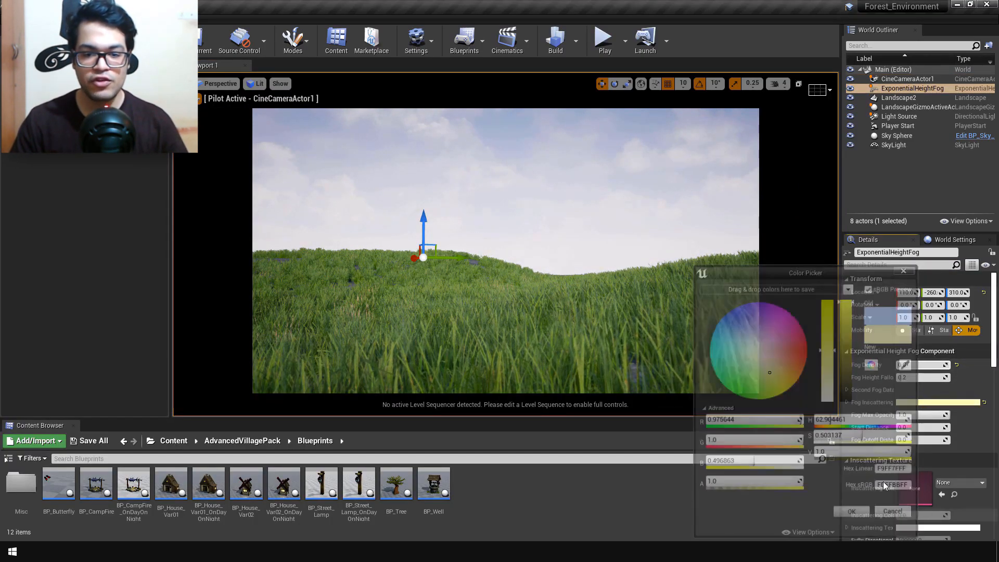
{"action": "left_click_drag", "start_coordinate": [910, 365], "coordinate": [919, 366]}
{"action": "left_click_drag", "start_coordinate": [948, 365], "coordinate": [909, 365]}
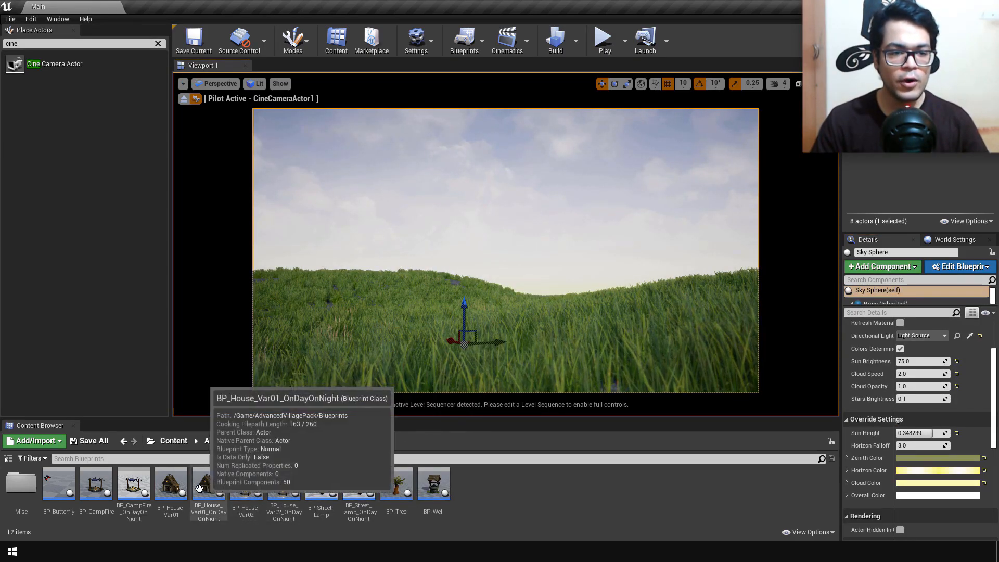
Step: Place BP_House_Var01 on the grassy slope in the camera view and adjust its rotation about Z
{"action": "left_click_drag", "start_coordinate": [172, 484], "coordinate": [572, 308]}
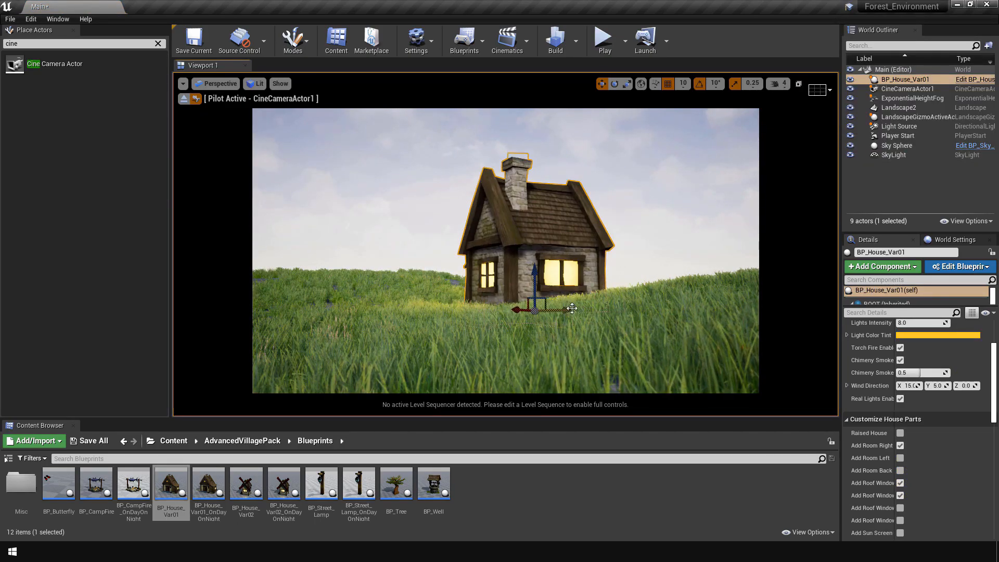
{"action": "scroll", "coordinate": [980, 374], "scroll_direction": "up", "scroll_amount": 3}
{"action": "left_click_drag", "start_coordinate": [960, 355], "coordinate": [898, 353]}
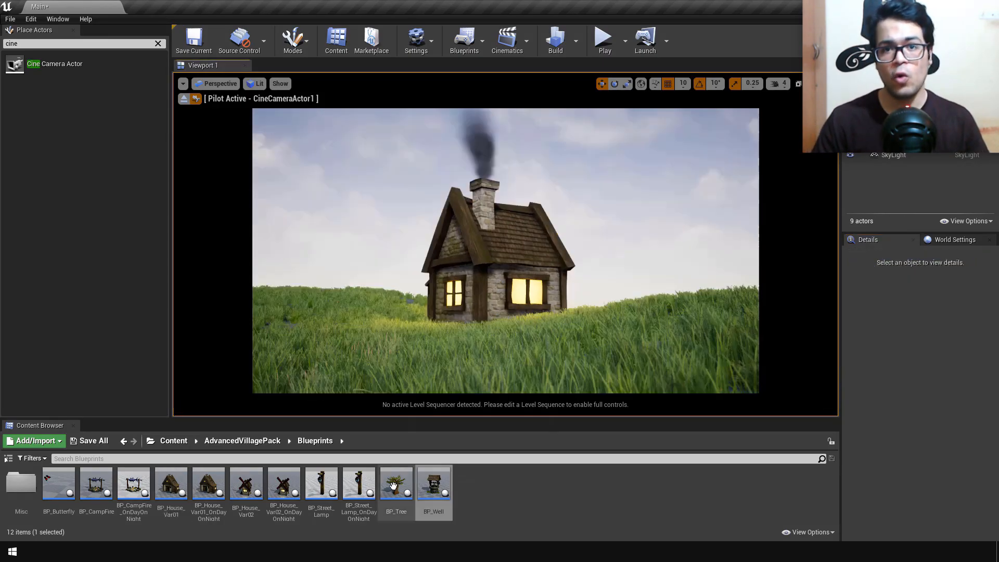
Step: Place BP_Street_Lamp_OnDayOnNight in the foreground beside the house and add two BP_Butterfly actors near the house
{"action": "left_click_drag", "start_coordinate": [358, 483], "coordinate": [295, 371]}
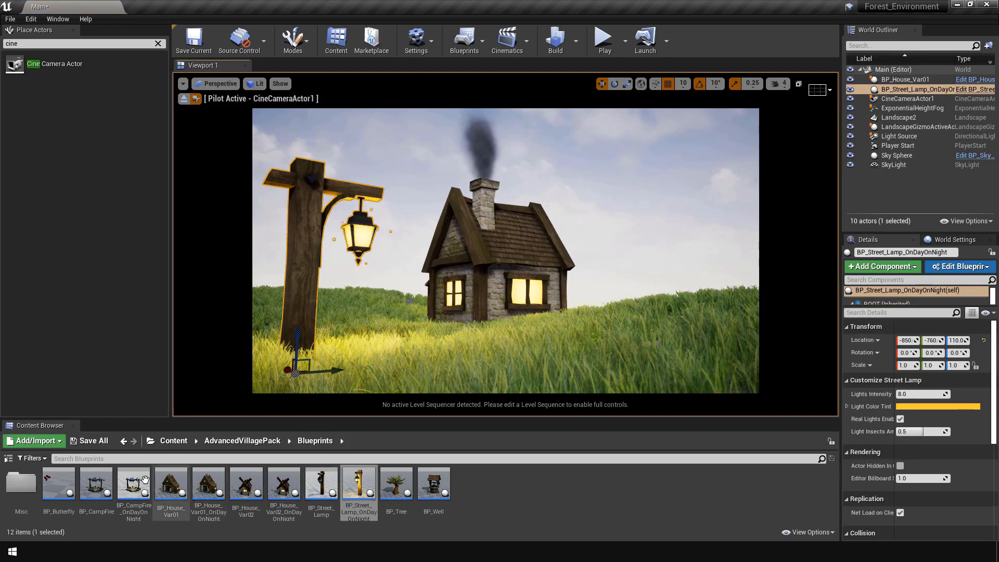
{"action": "left_click_drag", "start_coordinate": [58, 483], "coordinate": [404, 270]}
{"action": "left_click_drag", "start_coordinate": [307, 352], "coordinate": [577, 213]}
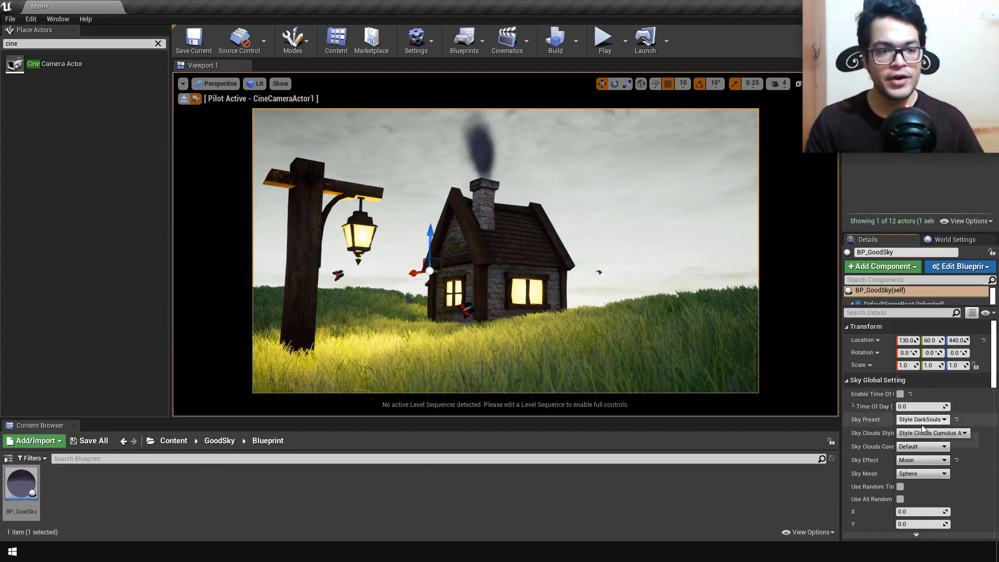
Step: Try the Style Forest, Style Death and Style UDK Morning Sky presets on the BP_GoodSky actor
{"action": "left_click", "coordinate": [922, 420]}
{"action": "left_click", "coordinate": [924, 365]}
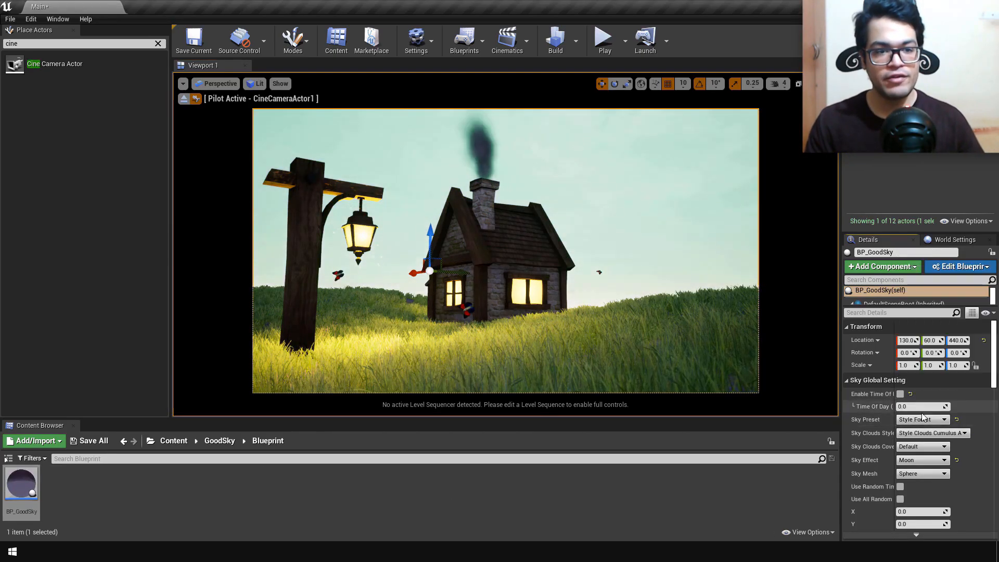
{"action": "left_click", "coordinate": [922, 421]}
{"action": "left_click", "coordinate": [923, 409]}
{"action": "left_click", "coordinate": [927, 422]}
{"action": "left_click", "coordinate": [926, 410]}
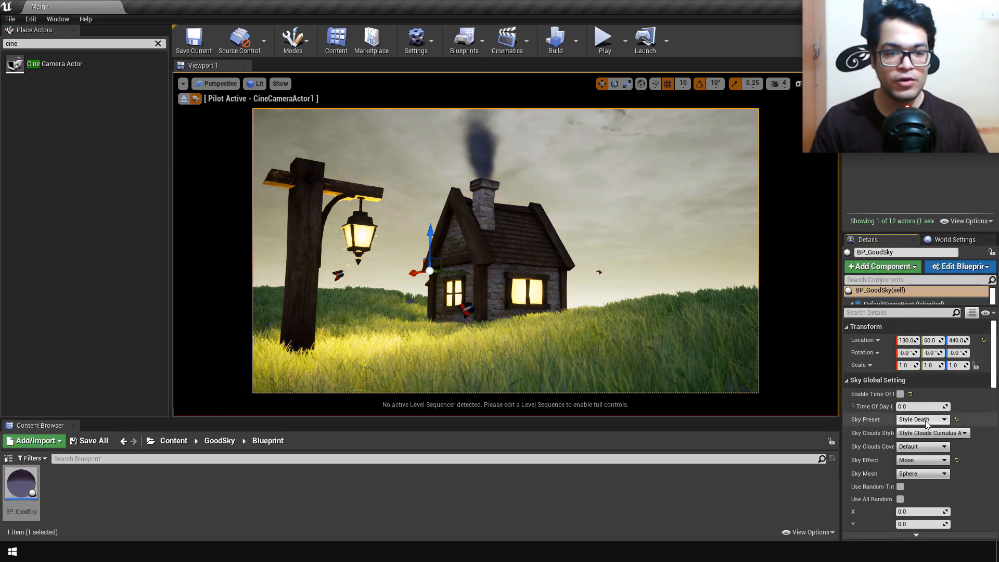
{"action": "left_click", "coordinate": [927, 419]}
{"action": "left_click", "coordinate": [926, 349]}
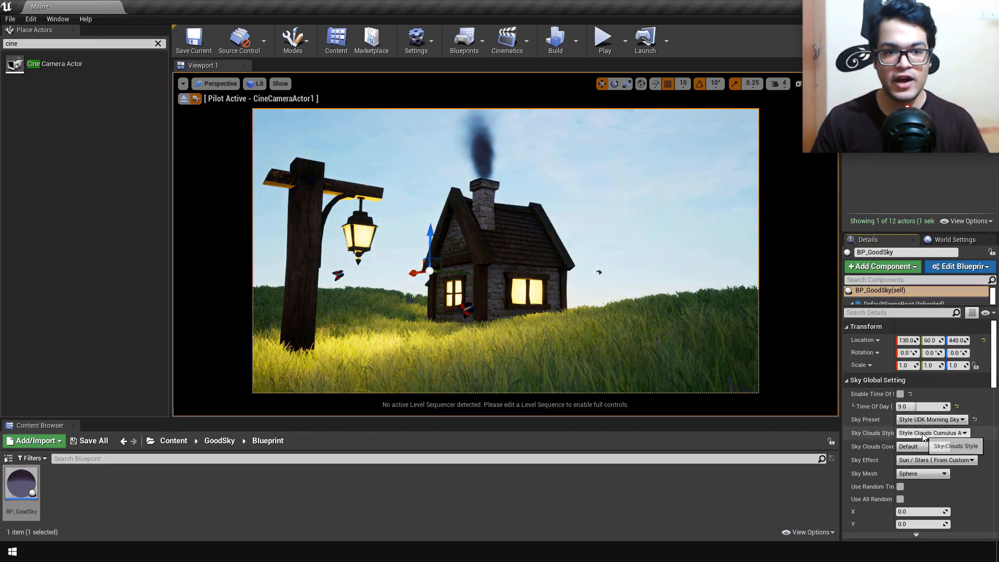
Step: Try the Midnight Stars and Midnight Moon sky presets on BP_GoodSky
{"action": "left_click", "coordinate": [924, 421]}
{"action": "left_click", "coordinate": [924, 421]}
{"action": "left_click", "coordinate": [929, 420]}
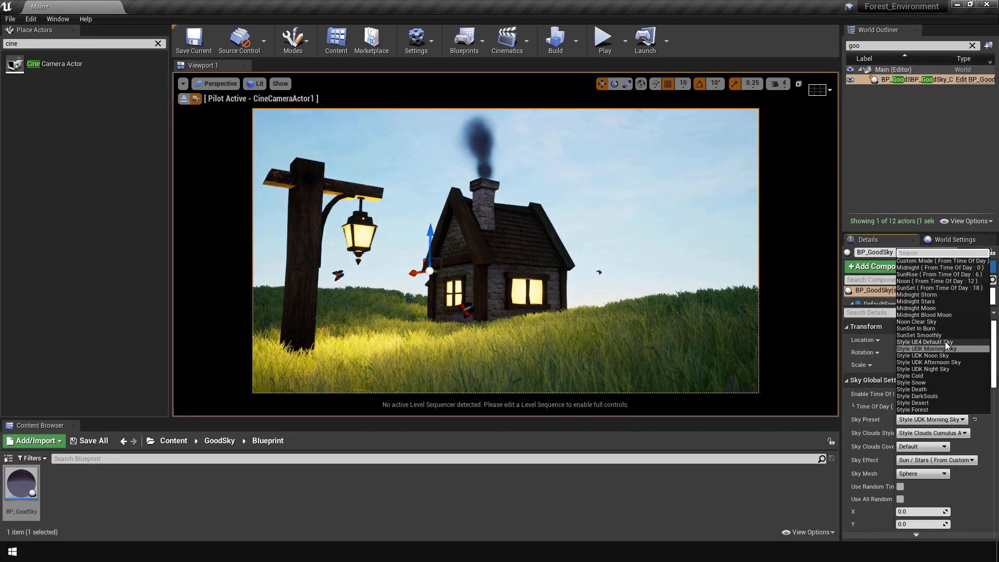
{"action": "left_click", "coordinate": [935, 301]}
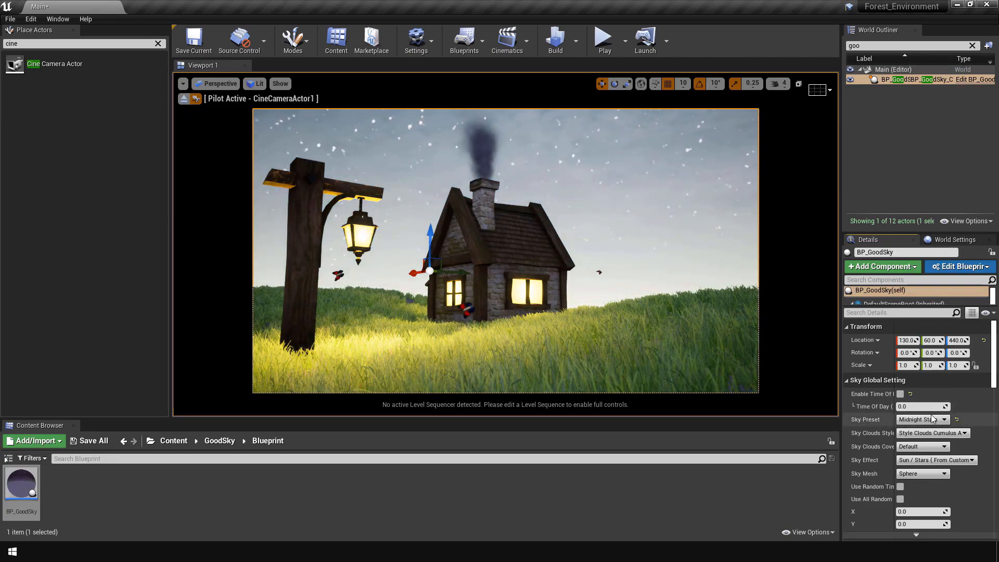
{"action": "left_click", "coordinate": [933, 419]}
{"action": "left_click", "coordinate": [933, 308]}
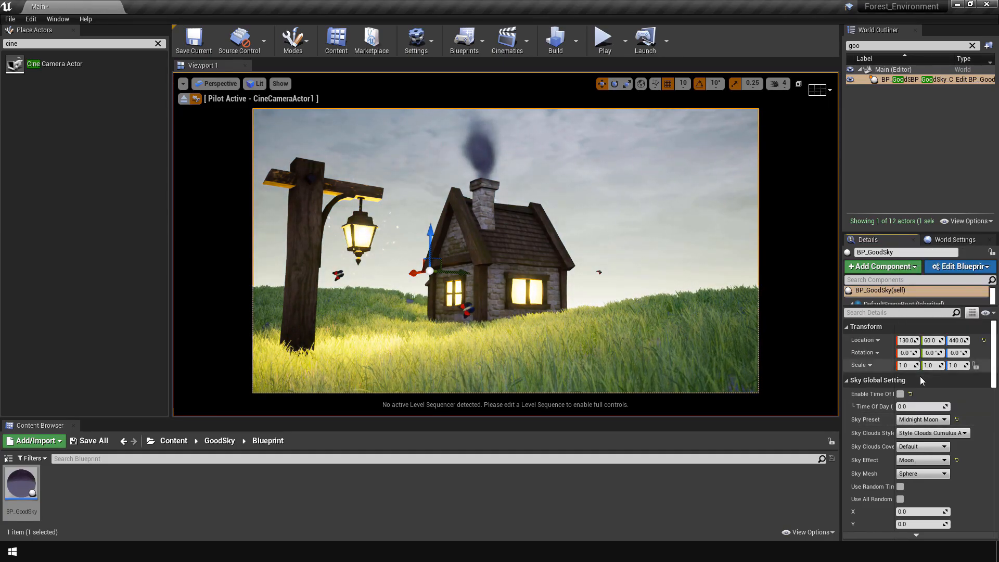
Step: Try BP_GoodSky's SunSet and Midnight Storm presets, and set the sky preset to Midnight Moon
{"action": "left_click", "coordinate": [922, 420]}
{"action": "left_click", "coordinate": [925, 288]}
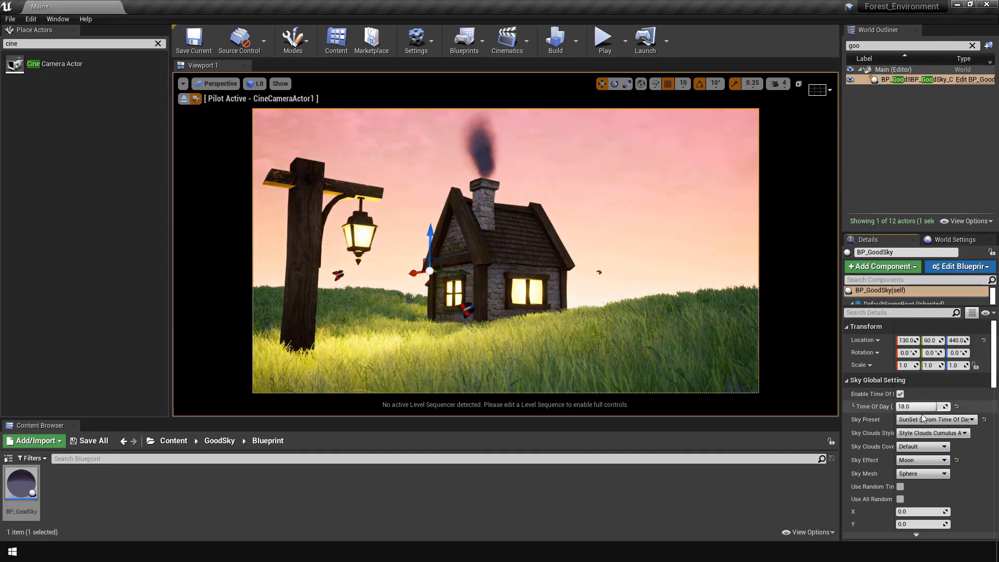
{"action": "left_click", "coordinate": [922, 420]}
{"action": "left_click", "coordinate": [920, 294]}
{"action": "left_click", "coordinate": [926, 420]}
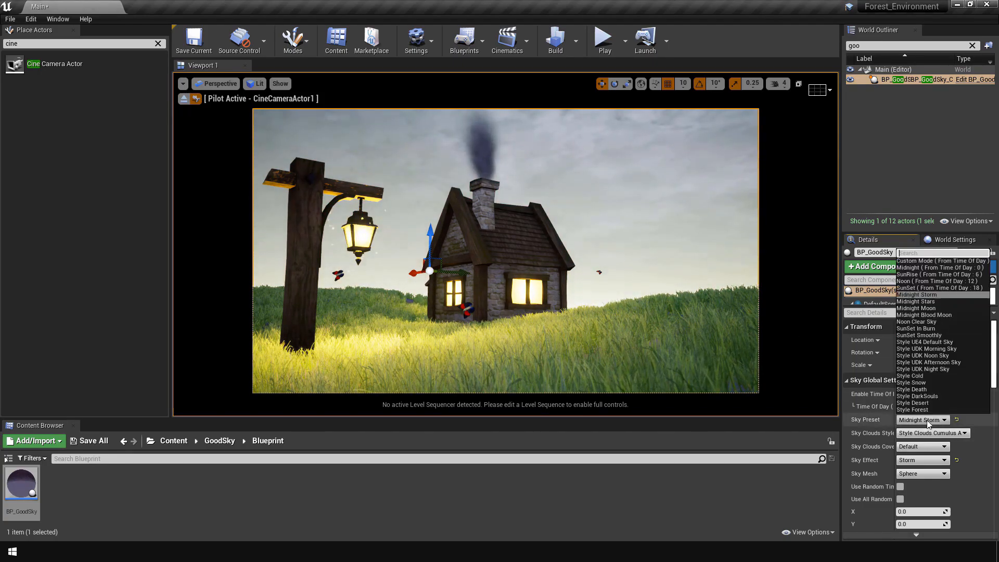
{"action": "left_click", "coordinate": [925, 308]}
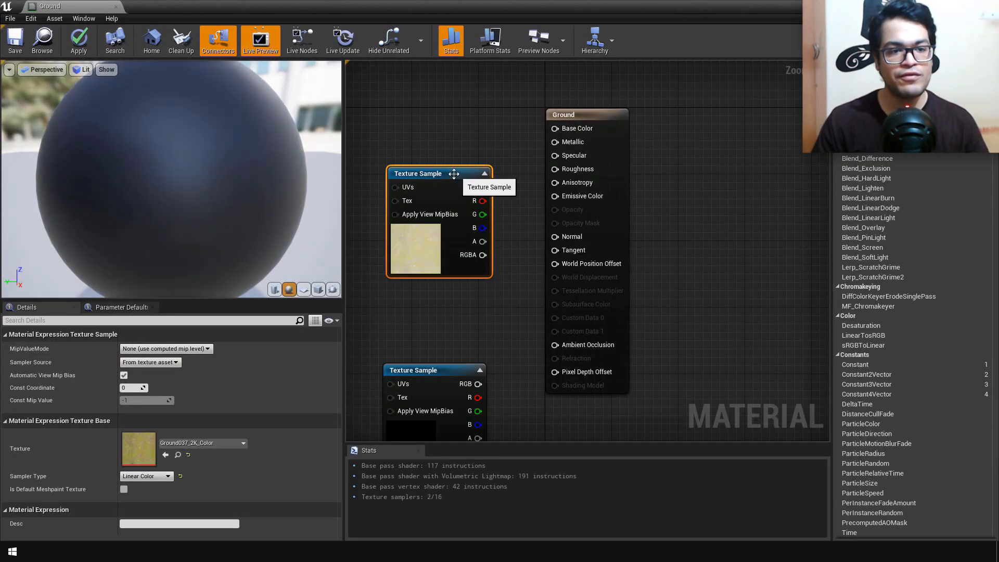
Step: Connect the ground color texture to the Ground material's Base Color and the normal texture to its Normal input
{"action": "left_click_drag", "start_coordinate": [484, 190], "coordinate": [565, 130]}
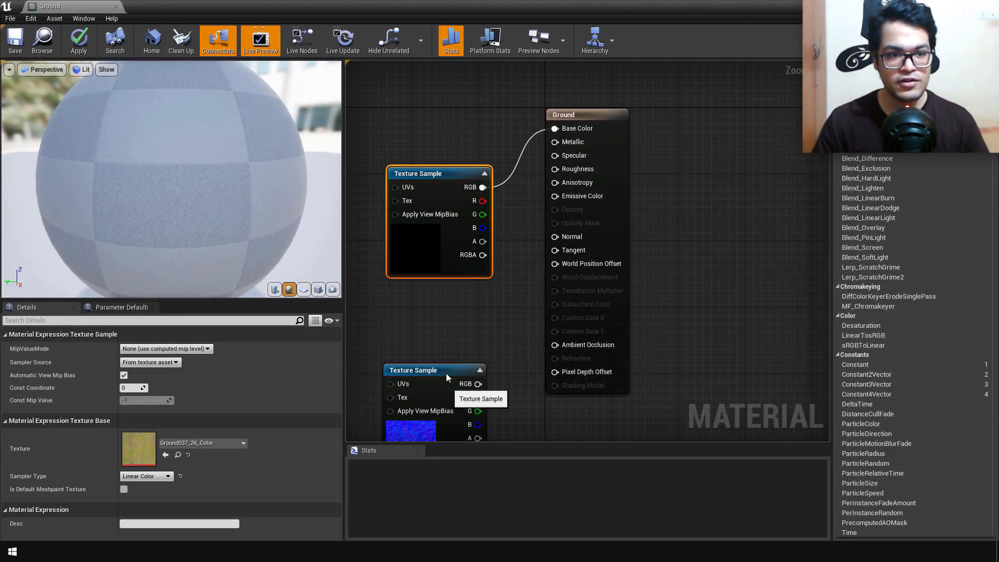
{"action": "left_click_drag", "start_coordinate": [447, 375], "coordinate": [556, 237]}
Step: Add a TextureCoordinate node to the Ground material and place it ahead of the color Texture Sample
{"action": "right_click", "coordinate": [443, 130]}
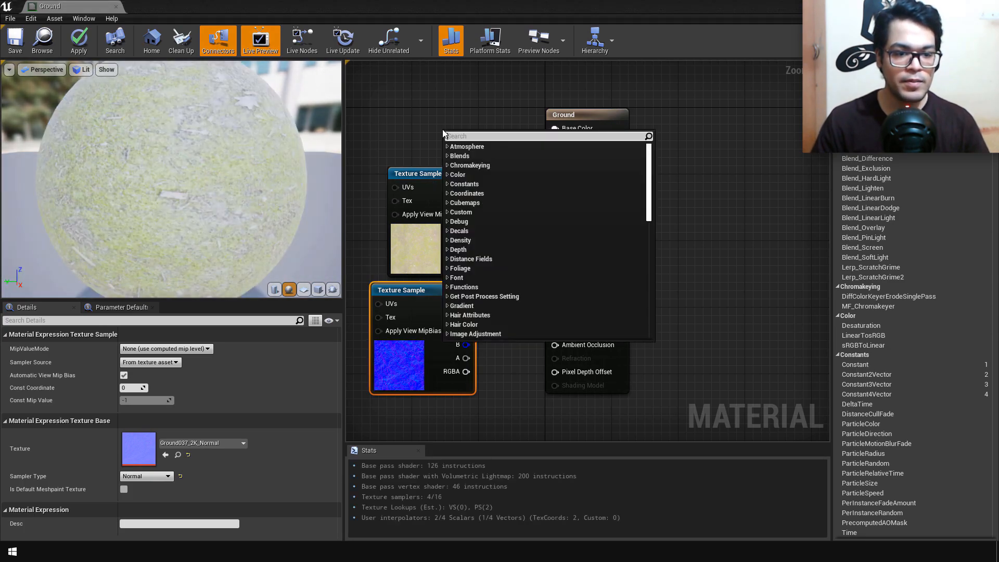
{"action": "type", "text": "texturecx"}
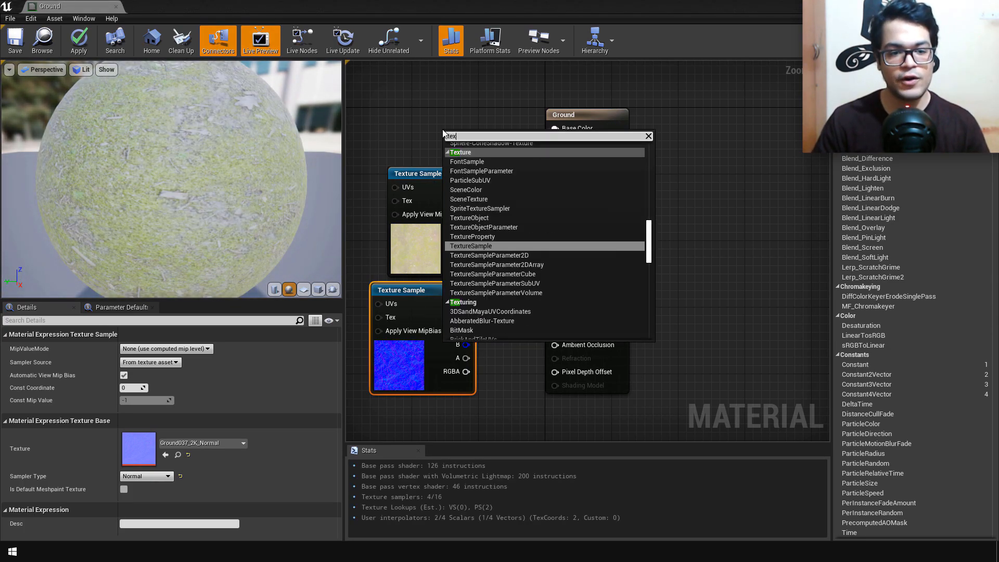
{"action": "key", "text": "BackSpace"}
{"action": "key", "text": "BackSpace"}
{"action": "type", "text": "c"}
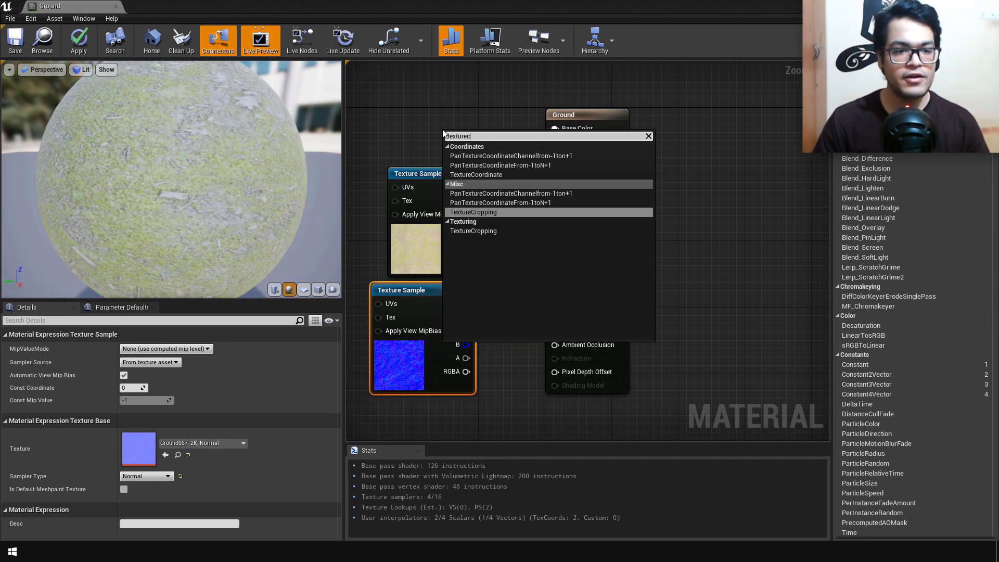
{"action": "left_click", "coordinate": [466, 176]}
{"action": "right_click_drag", "start_coordinate": [464, 136], "coordinate": [586, 171]}
{"action": "left_click_drag", "start_coordinate": [586, 172], "coordinate": [439, 176]}
Step: Add a scalar parameter named UVS to the Ground material graph
{"action": "right_click", "coordinate": [501, 138]}
{"action": "scroll", "coordinate": [502, 139], "scroll_direction": "down", "scroll_amount": 10}
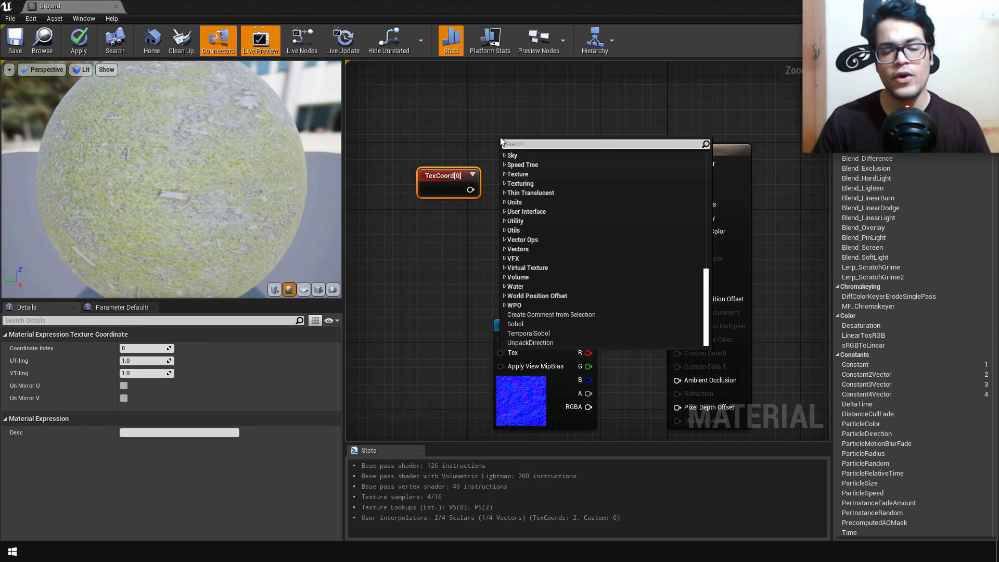
{"action": "type", "text": "scalar"}
{"action": "key", "text": "Return"}
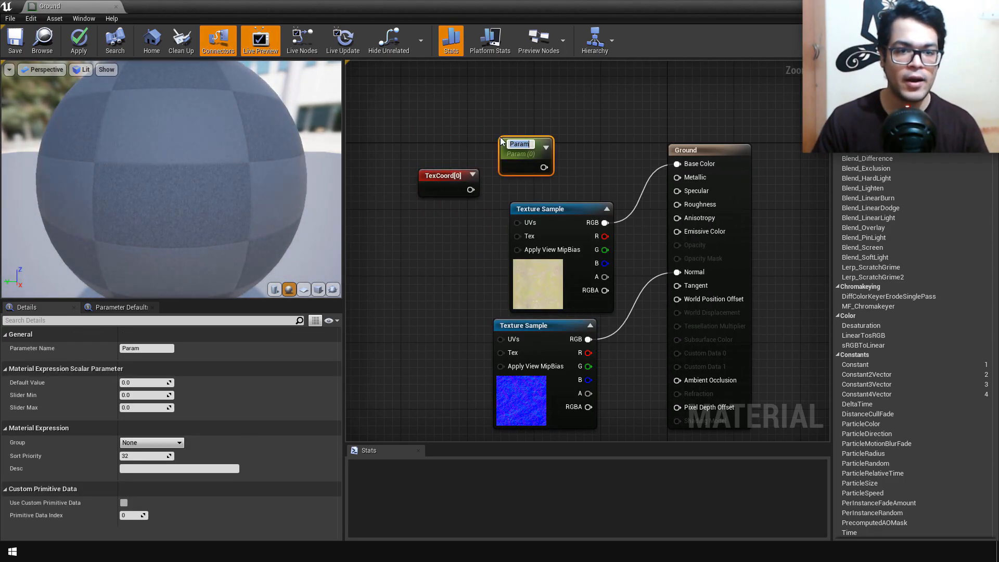
{"action": "type", "text": "UVS"}
Step: Add a Multiply node and place it between the texture coordinate and the Texture Samples
{"action": "right_click", "coordinate": [492, 127]}
{"action": "type", "text": "mult"}
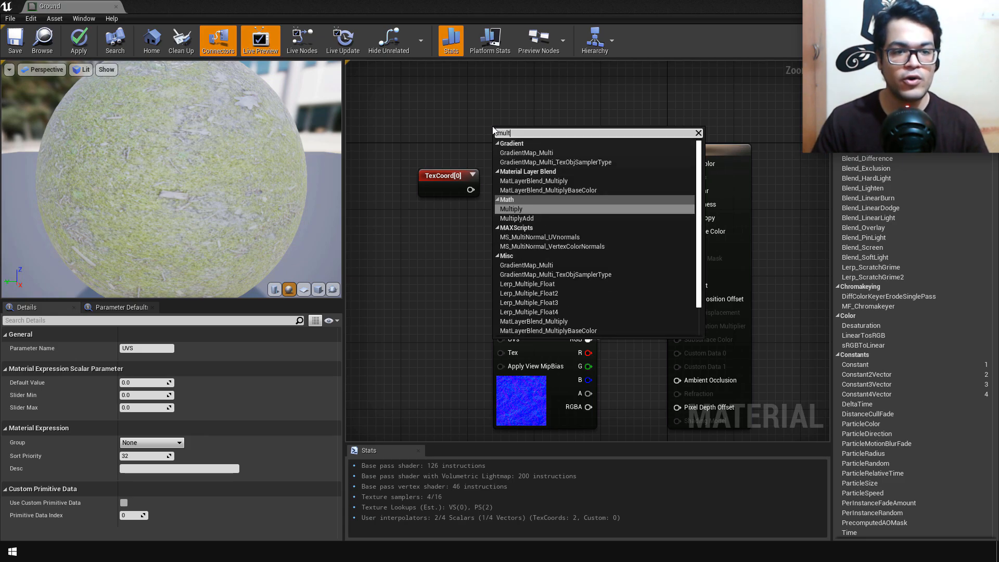
{"action": "key", "text": "Return"}
{"action": "left_click_drag", "start_coordinate": [525, 134], "coordinate": [632, 118]}
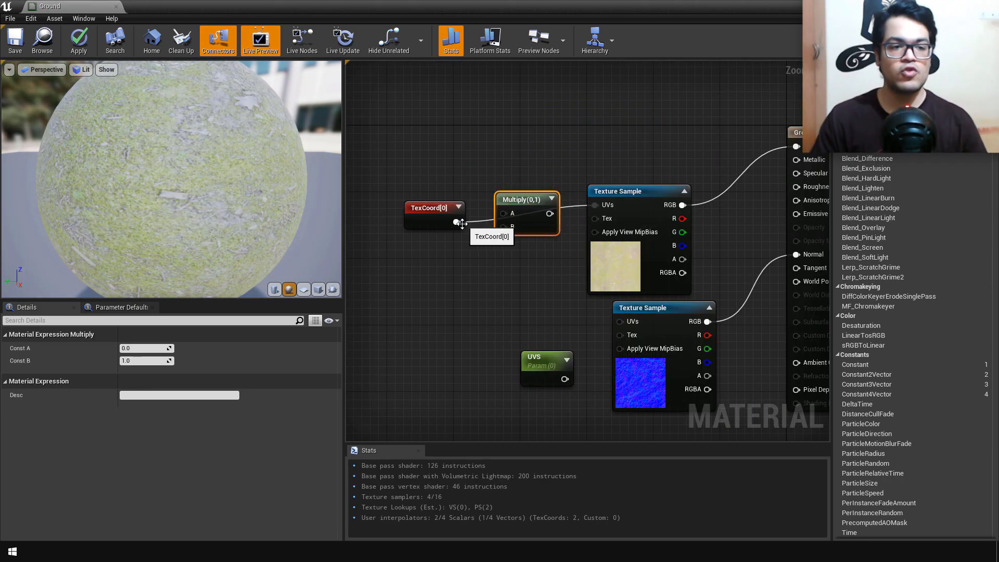
Step: Route the texture coordinate through the Multiply node's A input into the UVs of both Texture Samples
{"action": "left_click_drag", "start_coordinate": [511, 214], "coordinate": [620, 322]}
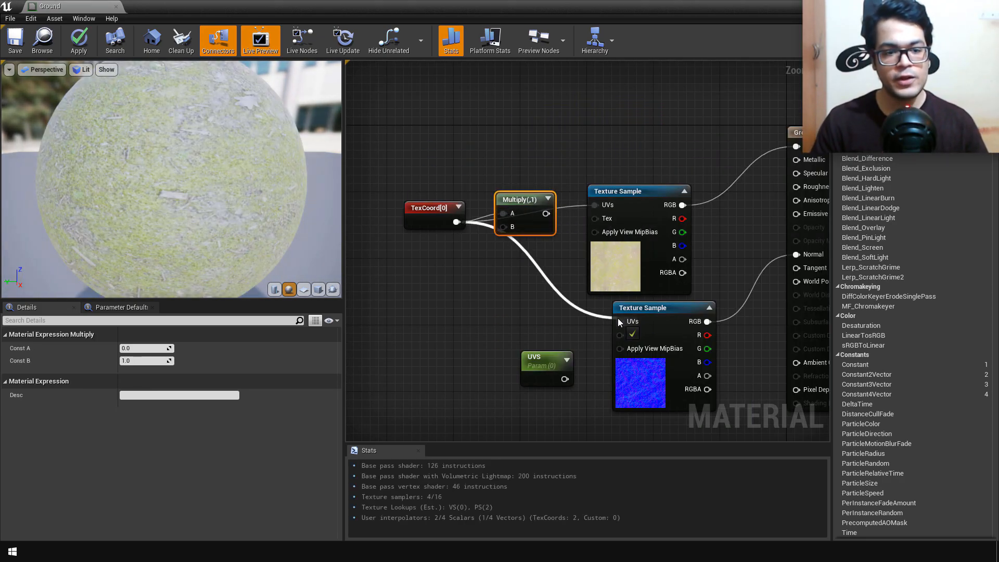
{"action": "left_click_drag", "start_coordinate": [498, 229], "coordinate": [603, 207]}
{"action": "left_click_drag", "start_coordinate": [545, 214], "coordinate": [621, 323]}
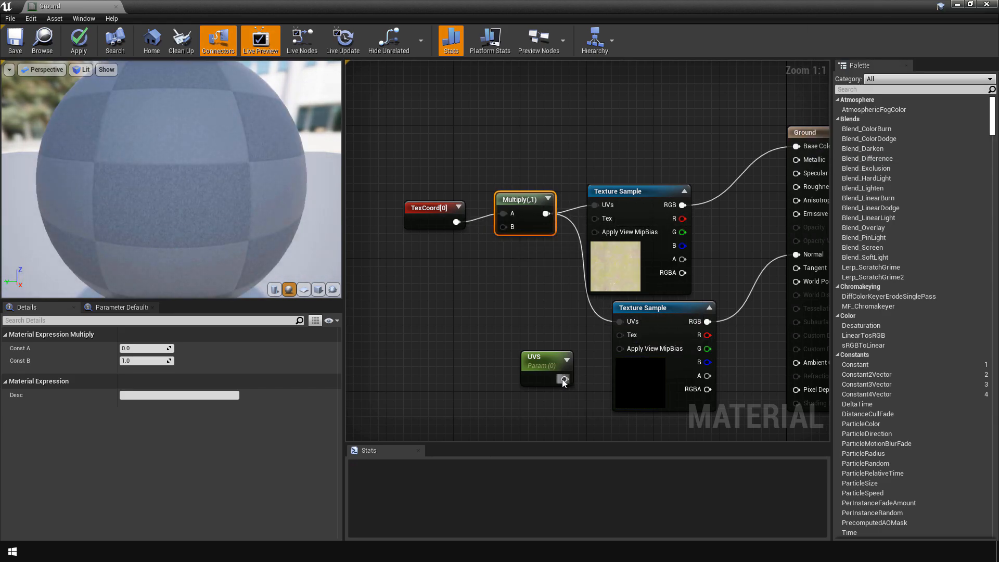
Step: Connect the UVS parameter to the Multiply node's B input and place the parameter below the TexCoord node
{"action": "left_click_drag", "start_coordinate": [564, 380], "coordinate": [503, 227]}
{"action": "left_click", "coordinate": [544, 365]}
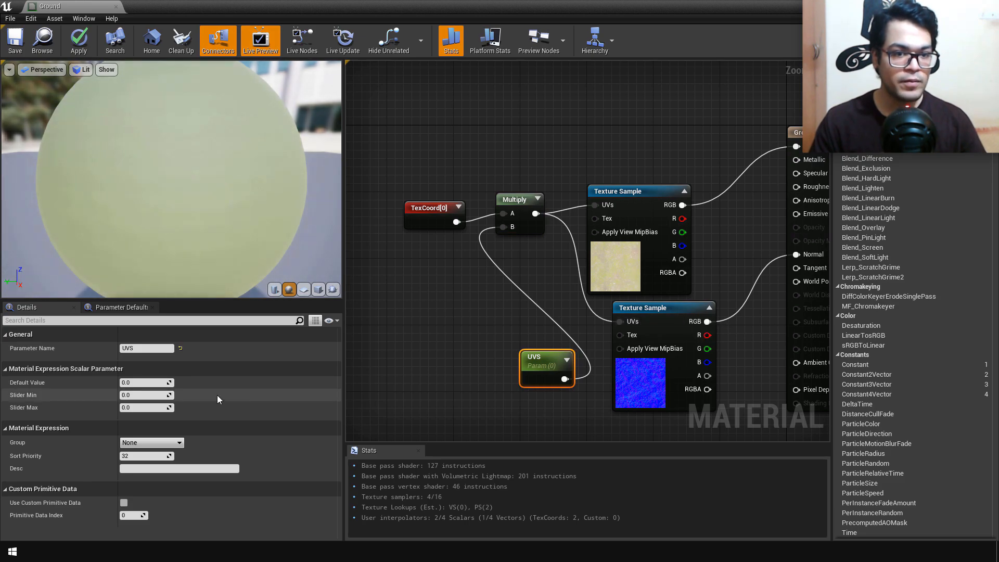
{"action": "left_click_drag", "start_coordinate": [520, 364], "coordinate": [403, 347]}
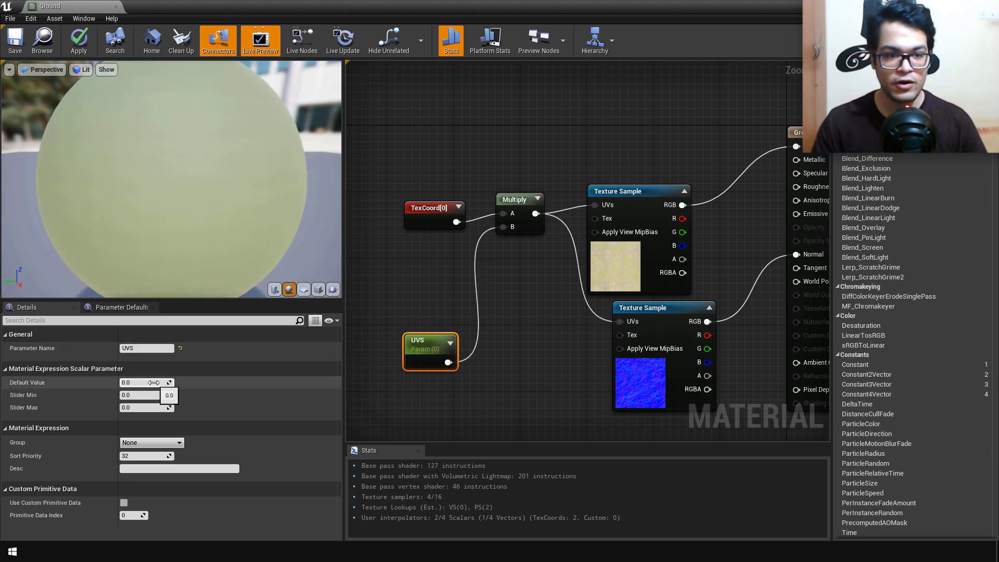
Step: Set the UVS parameter's default value to 10 and save the Ground material
{"action": "key", "text": "Return"}
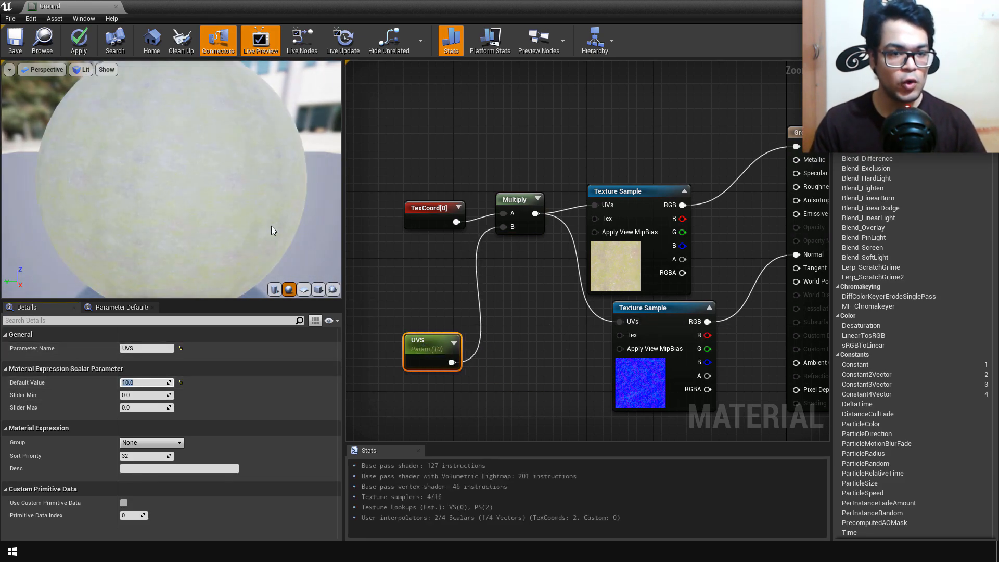
{"action": "key", "text": "ctrl+s"}
Step: Add a scalar parameter with value 0, connect it to the Ground node's Specular input, and save the material
{"action": "right_click_drag", "start_coordinate": [703, 134], "coordinate": [595, 152]}
{"action": "right_click", "coordinate": [565, 142]}
{"action": "type", "text": "sca"}
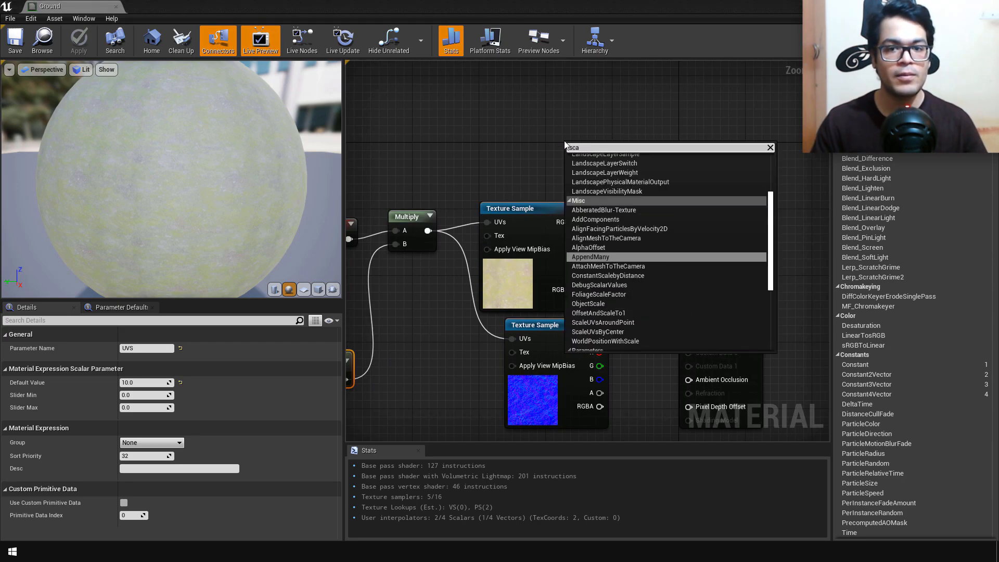
{"action": "type", "text": "lar"}
{"action": "key", "text": "Return"}
{"action": "left_click_drag", "start_coordinate": [608, 169], "coordinate": [684, 281]}
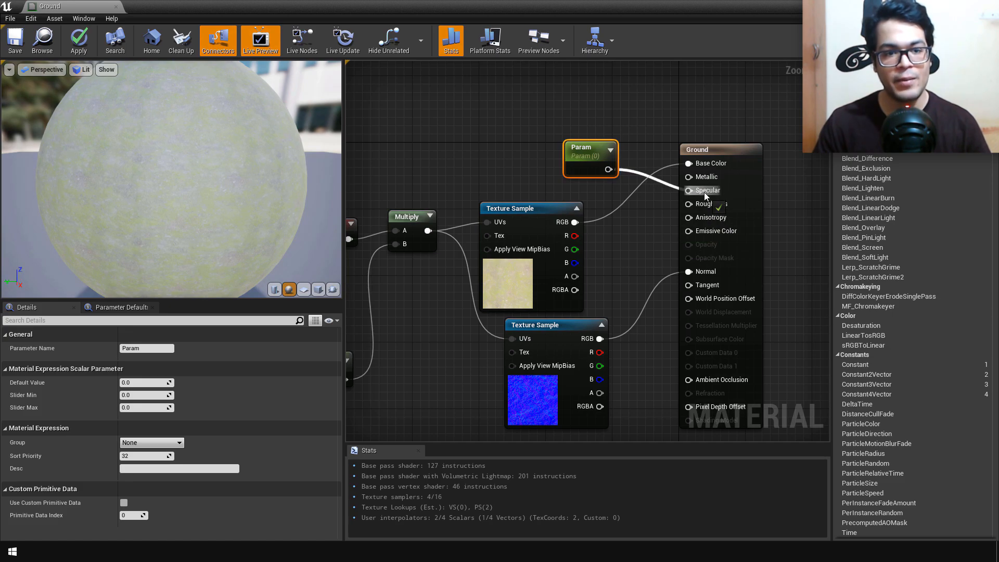
{"action": "left_click_drag", "start_coordinate": [705, 195], "coordinate": [705, 191]}
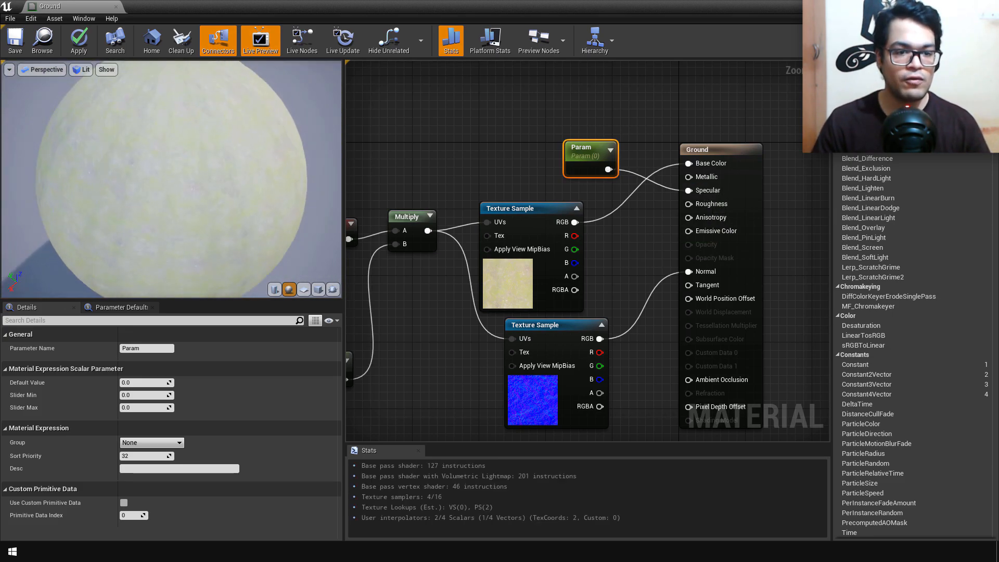
{"action": "left_click_drag", "start_coordinate": [318, 191], "coordinate": [312, 162]}
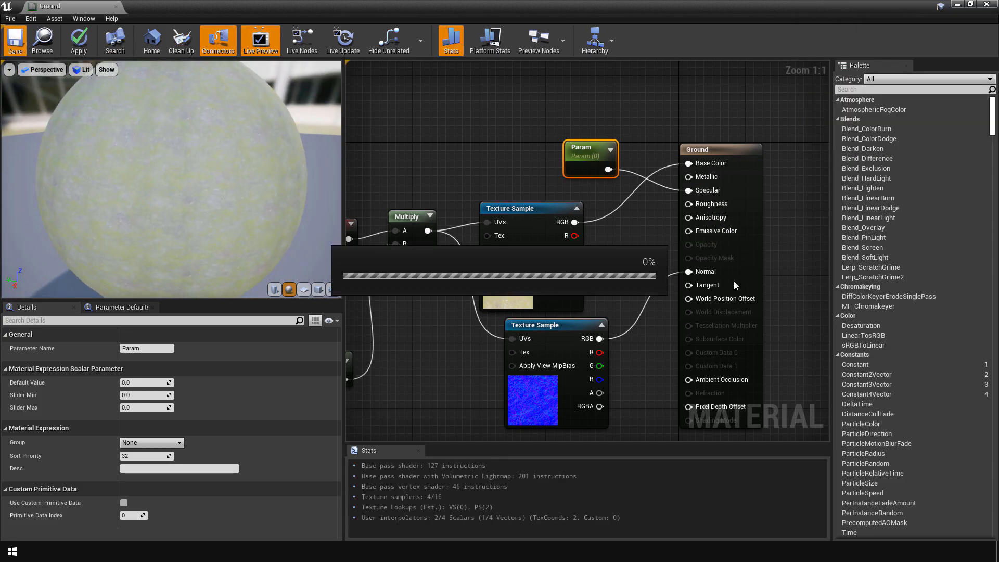
Step: Add a VectorParameter node to the Ground material graph
{"action": "right_click", "coordinate": [501, 199]}
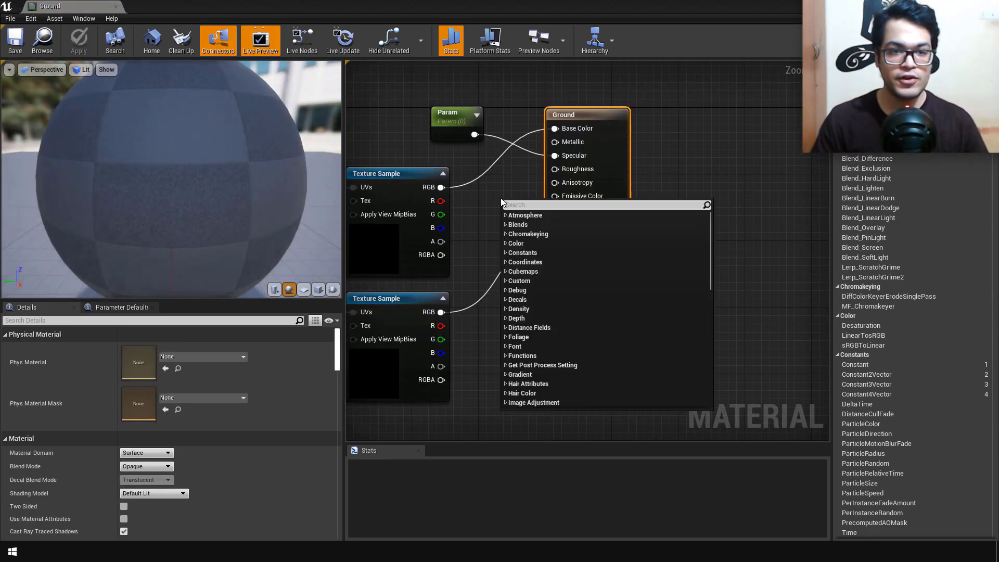
{"action": "type", "text": "vector"}
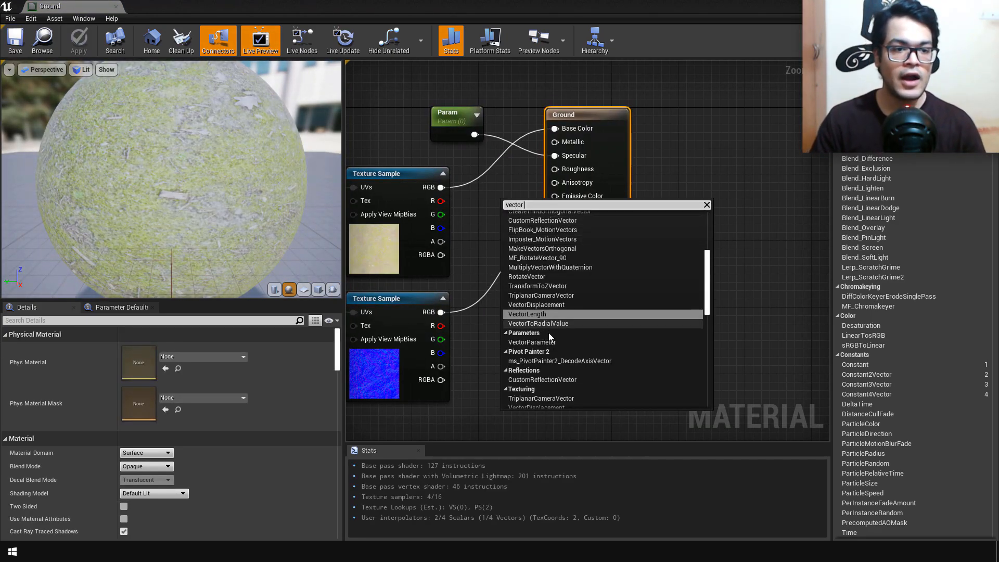
{"action": "left_click", "coordinate": [547, 341]}
Step: Insert a Multiply node between the colour Texture Sample and Base Color, with the vector parameter feeding its B input
{"action": "right_click_drag", "start_coordinate": [479, 210], "coordinate": [573, 255]}
{"action": "right_click", "coordinate": [573, 255]}
{"action": "type", "text": "mu"}
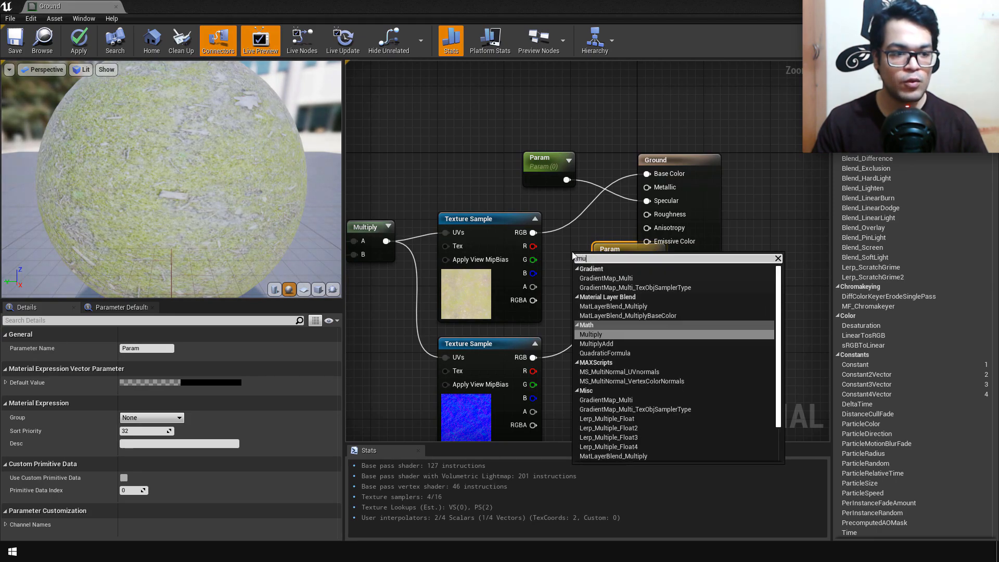
{"action": "type", "text": "lti"}
{"action": "left_click", "coordinate": [604, 335]}
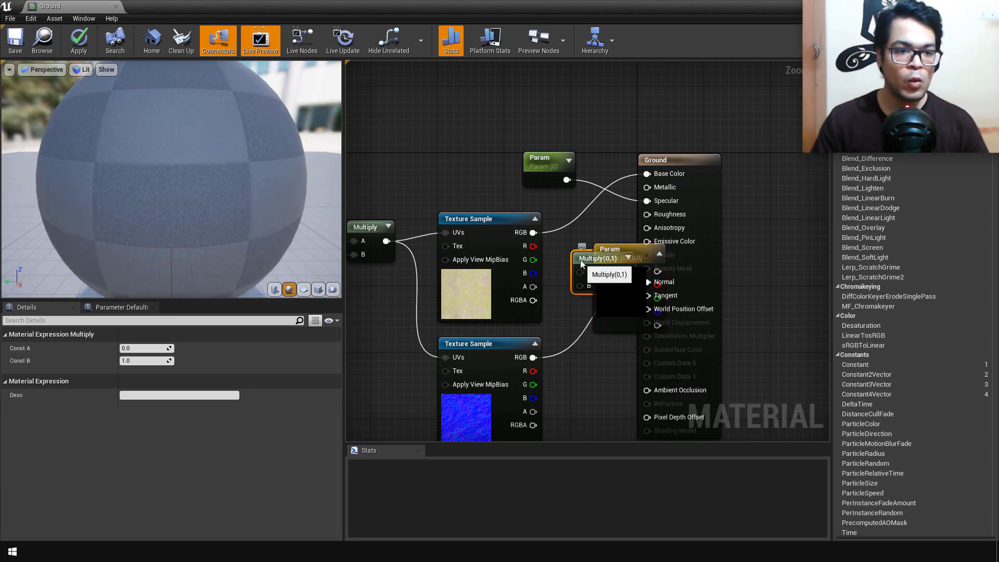
{"action": "left_click_drag", "start_coordinate": [578, 258], "coordinate": [646, 174]}
{"action": "left_click_drag", "start_coordinate": [658, 271], "coordinate": [398, 146]}
Step: Set the vector parameter's default colour to brown, about R 0.224, G 0.124, B 0.029, and save the material
{"action": "left_click", "coordinate": [198, 383]}
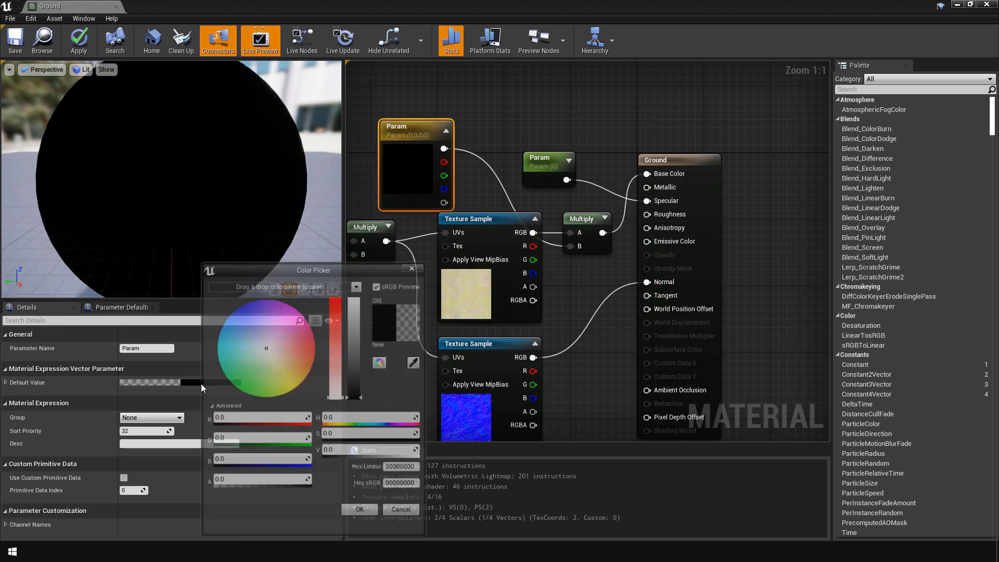
{"action": "left_click_drag", "start_coordinate": [359, 373], "coordinate": [359, 348]}
{"action": "left_click", "coordinate": [278, 388]}
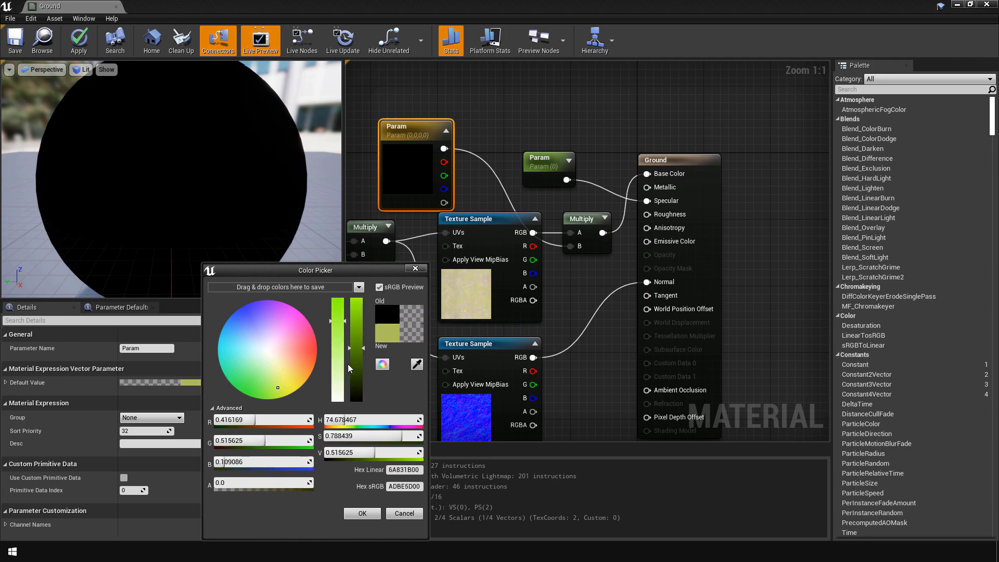
{"action": "left_click", "coordinate": [298, 377]}
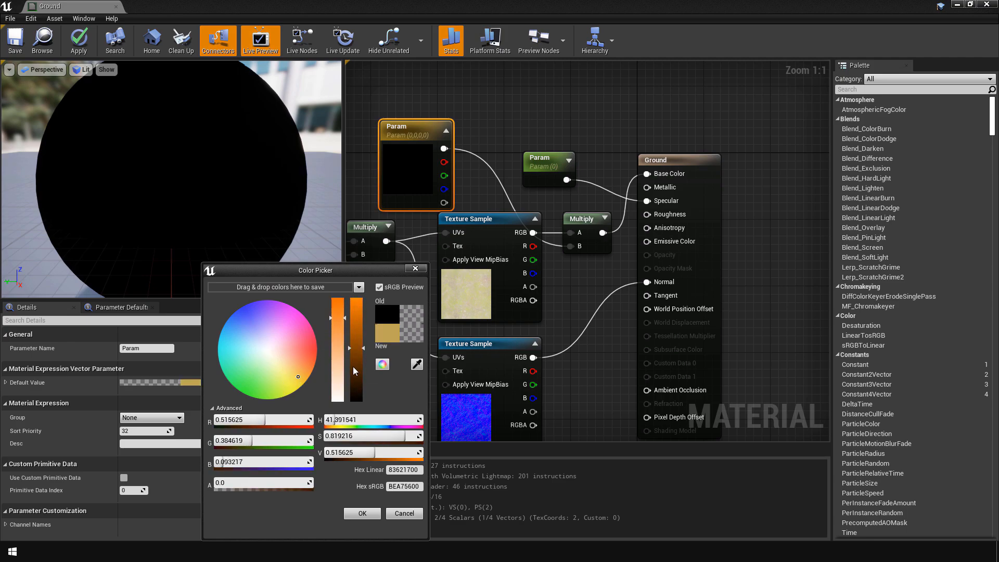
{"action": "left_click_drag", "start_coordinate": [355, 347], "coordinate": [356, 378]}
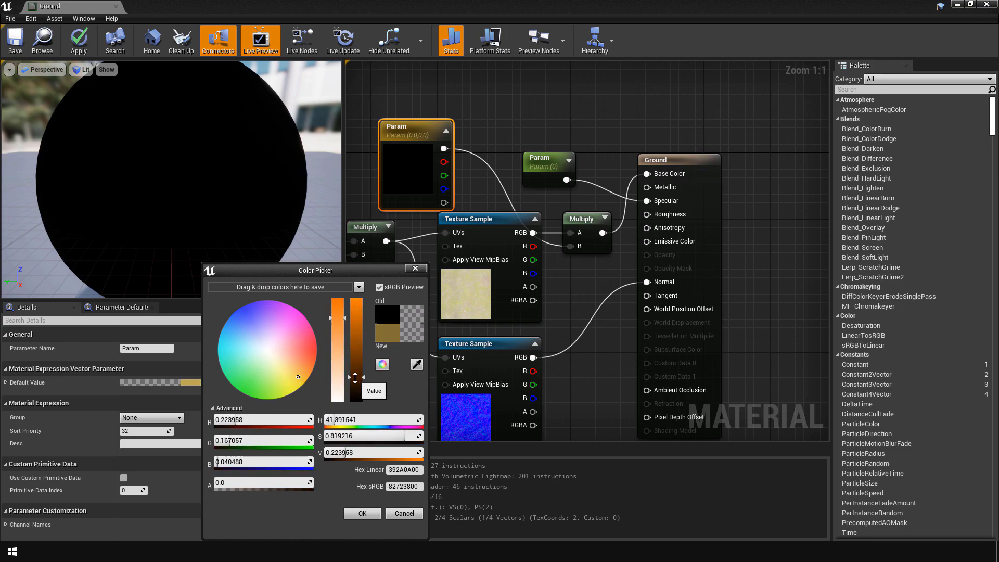
{"action": "left_click", "coordinate": [363, 513]}
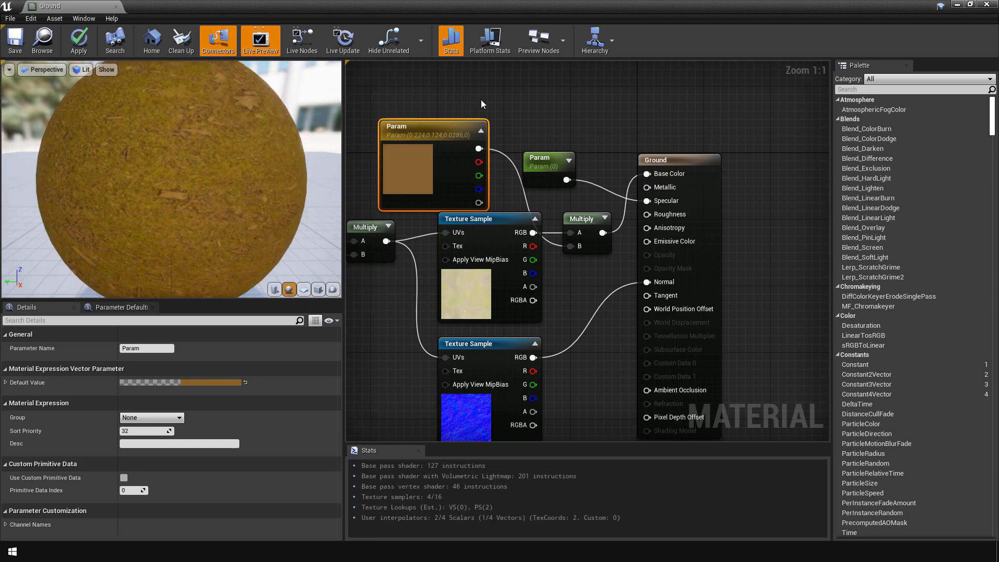
{"action": "right_click_drag", "start_coordinate": [484, 102], "coordinate": [512, 106]}
{"action": "left_click", "coordinate": [10, 39]}
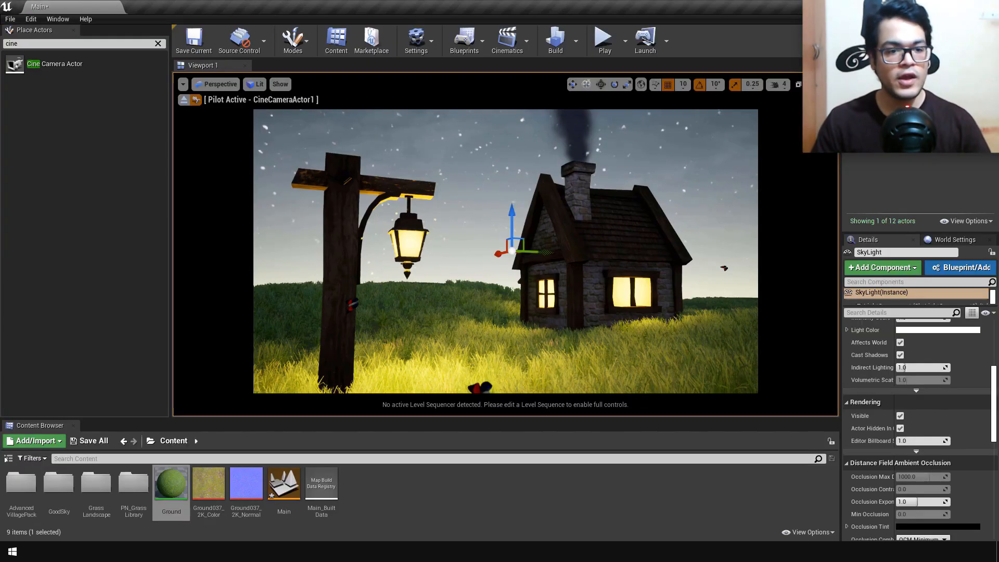
Step: Set the exponential height fog's density to 0.05 and its inscattering colour to pale yellow
{"action": "left_click_drag", "start_coordinate": [913, 365], "coordinate": [948, 365]}
{"action": "left_click", "coordinate": [933, 405]}
{"action": "mouse_move", "coordinate": [761, 361]}
{"action": "left_mouse_down"}
{"action": "mouse_move", "coordinate": [724, 351]}
{"action": "mouse_move", "coordinate": [754, 352]}
{"action": "left_mouse_up"}
Step: Enable Volumetric Fog on the exponential height fog and set its Scattering Distribution to about 0.47
{"action": "left_click", "coordinate": [900, 511]}
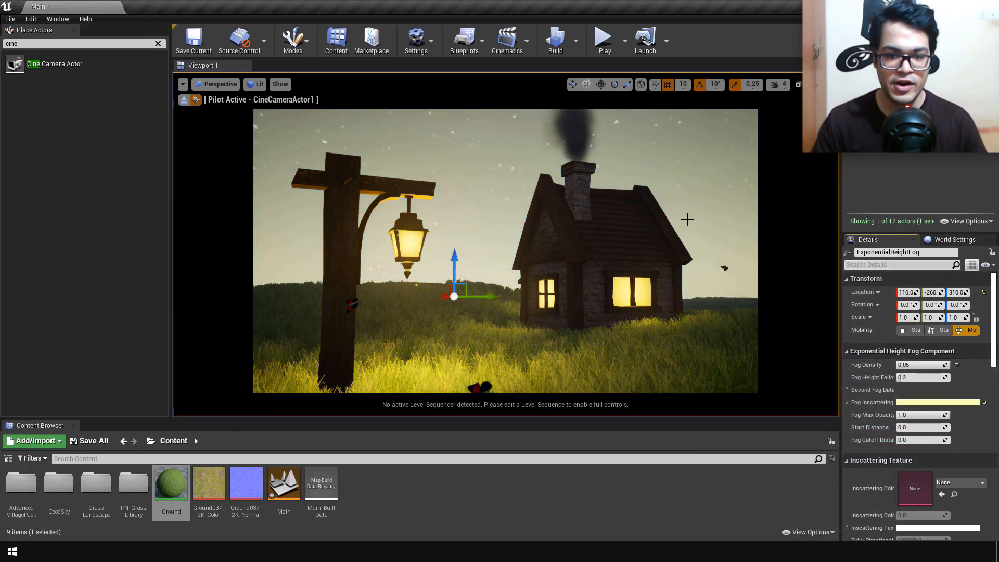
{"action": "scroll", "coordinate": [938, 421], "scroll_direction": "down", "scroll_amount": 4}
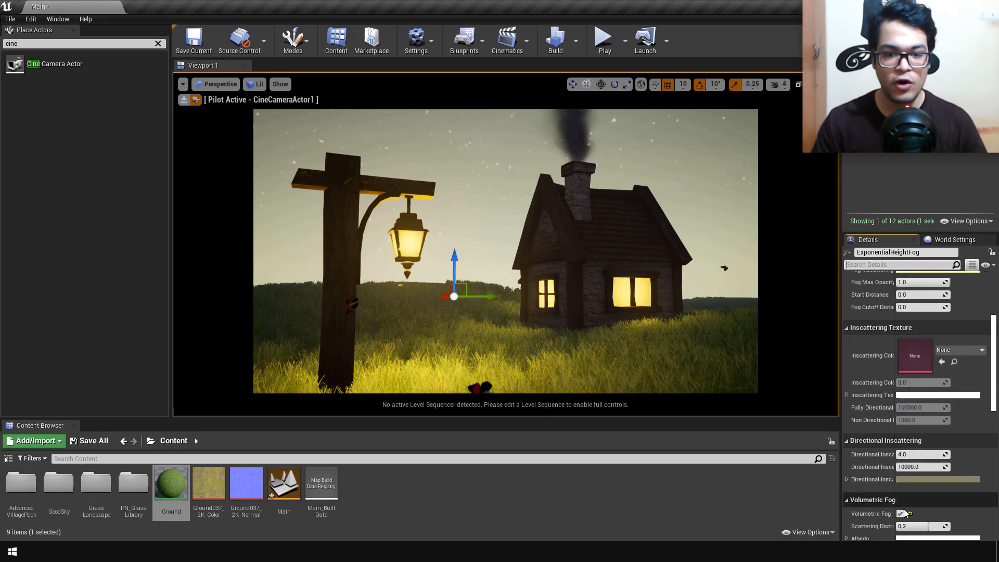
{"action": "left_click", "coordinate": [900, 514]}
{"action": "left_click", "coordinate": [901, 513]}
{"action": "scroll", "coordinate": [921, 440], "scroll_direction": "down", "scroll_amount": 3}
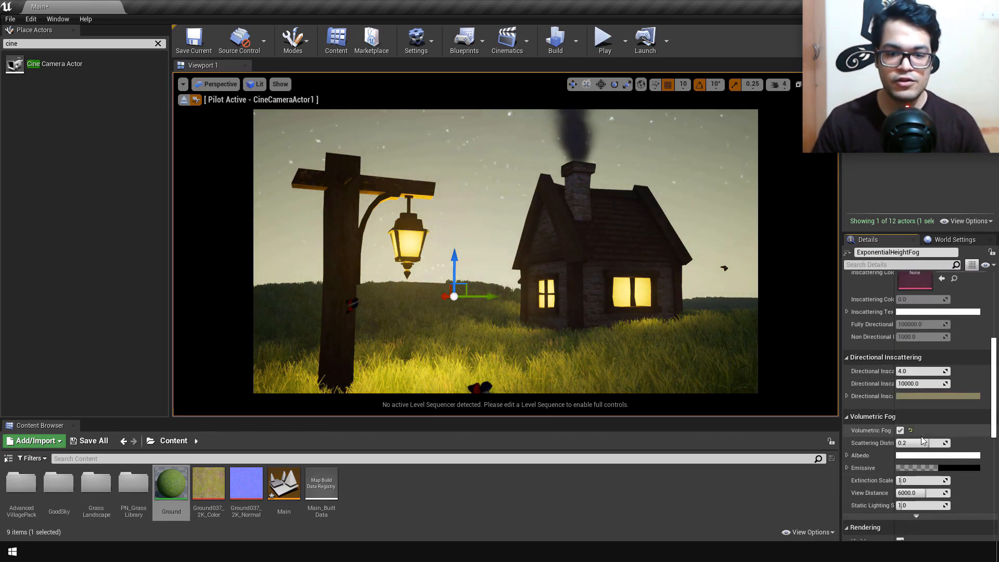
{"action": "left_click_drag", "start_coordinate": [922, 441], "coordinate": [897, 441]}
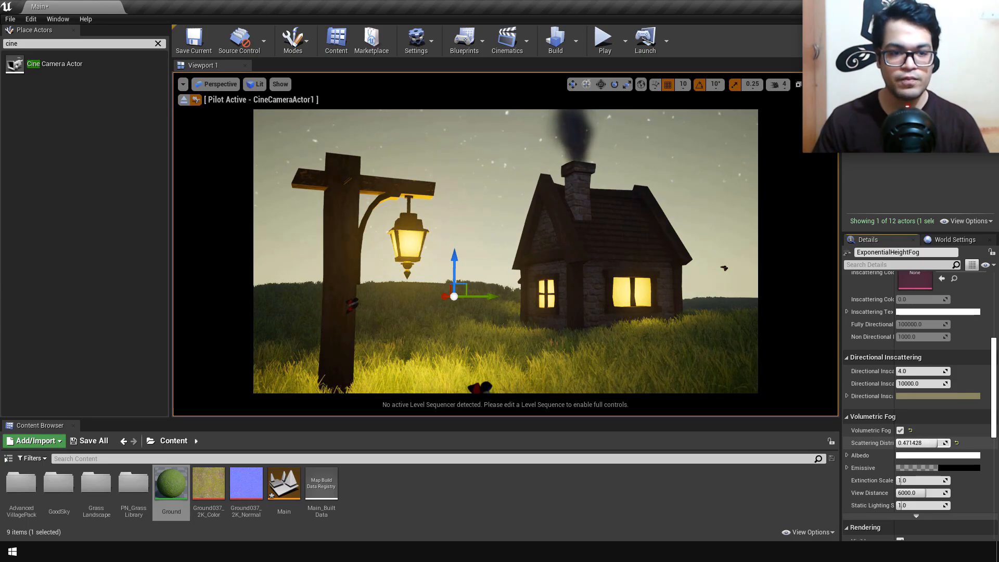
Step: Set the fog inscattering colour to R 0.99, G 1.0, B 0.61 and the Fog Height Falloff to about 0.63
{"action": "scroll", "coordinate": [908, 405], "scroll_direction": "up", "scroll_amount": 7}
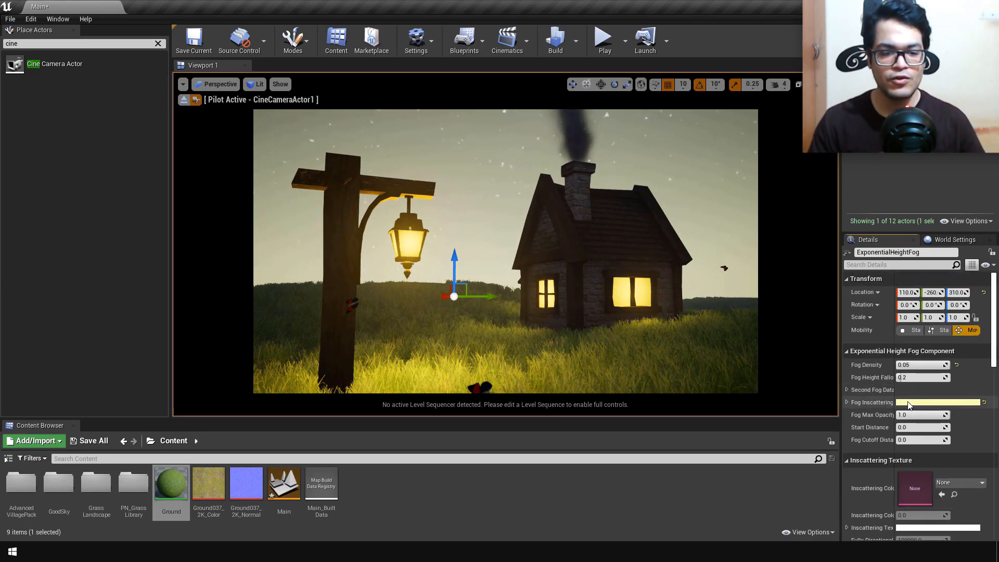
{"action": "left_click", "coordinate": [847, 400]}
{"action": "left_click", "coordinate": [904, 403]}
{"action": "left_click_drag", "start_coordinate": [728, 354], "coordinate": [751, 367]}
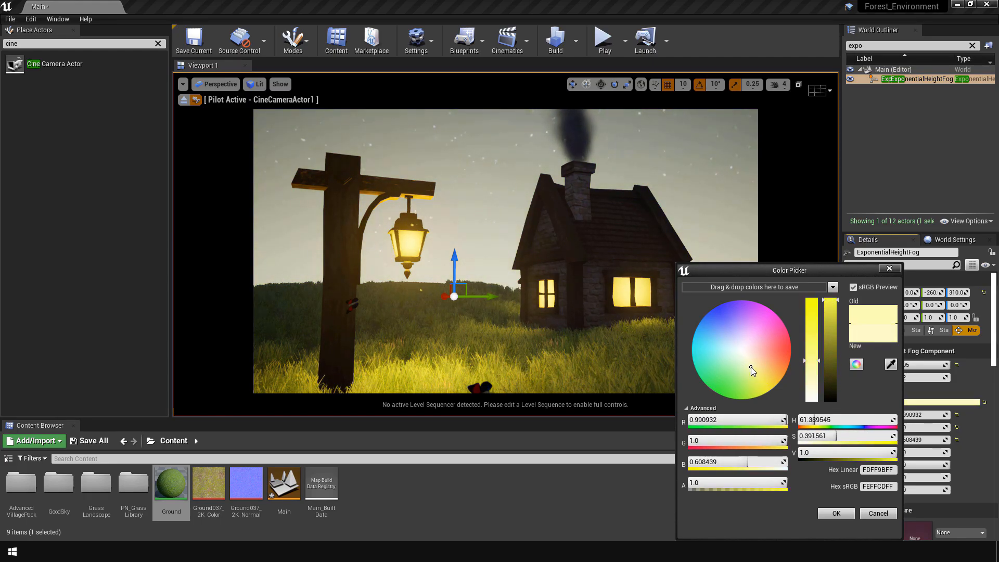
{"action": "left_click", "coordinate": [836, 514]}
{"action": "mouse_move", "coordinate": [928, 364]}
{"action": "left_mouse_down"}
{"action": "mouse_move", "coordinate": [928, 377]}
{"action": "mouse_move", "coordinate": [921, 365]}
{"action": "mouse_move", "coordinate": [911, 378]}
{"action": "mouse_move", "coordinate": [928, 377]}
{"action": "left_mouse_up"}
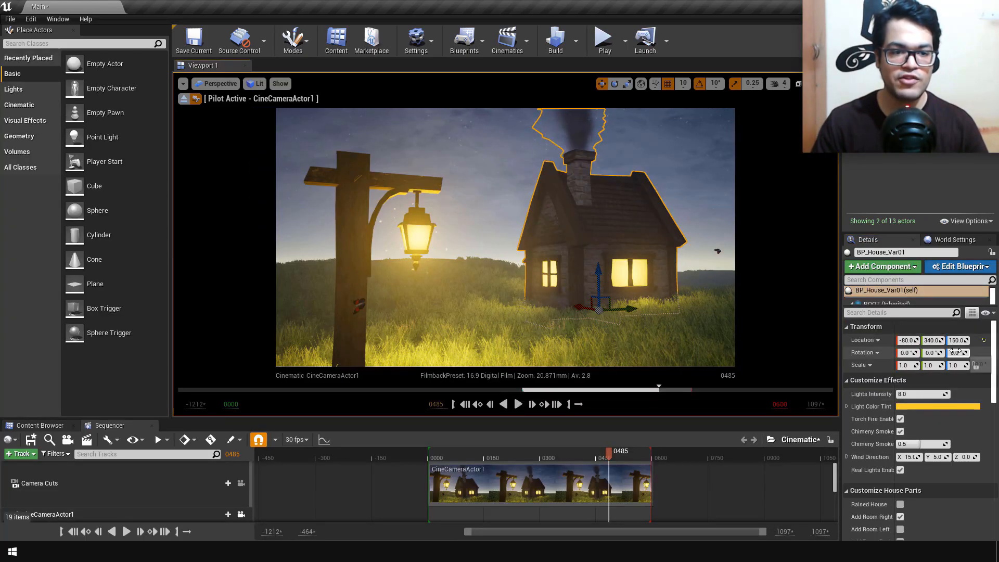
Step: Rotate the house about its vertical axis so the side with the lit windows faces the camera
{"action": "left_click_drag", "start_coordinate": [956, 352], "coordinate": [956, 352]}
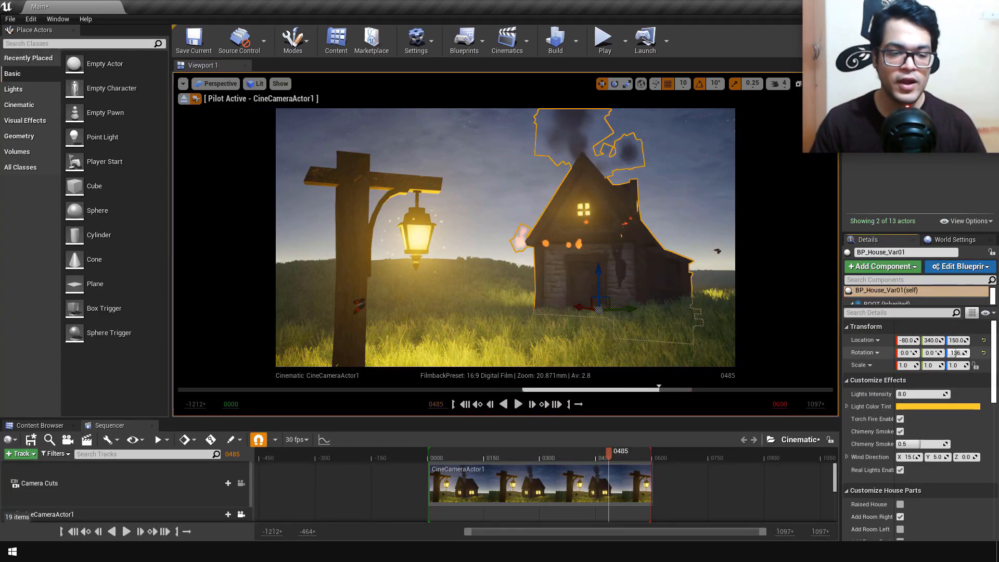
{"action": "left_click", "coordinate": [487, 294]}
{"action": "left_click", "coordinate": [486, 229]}
{"action": "left_click", "coordinate": [918, 157]}
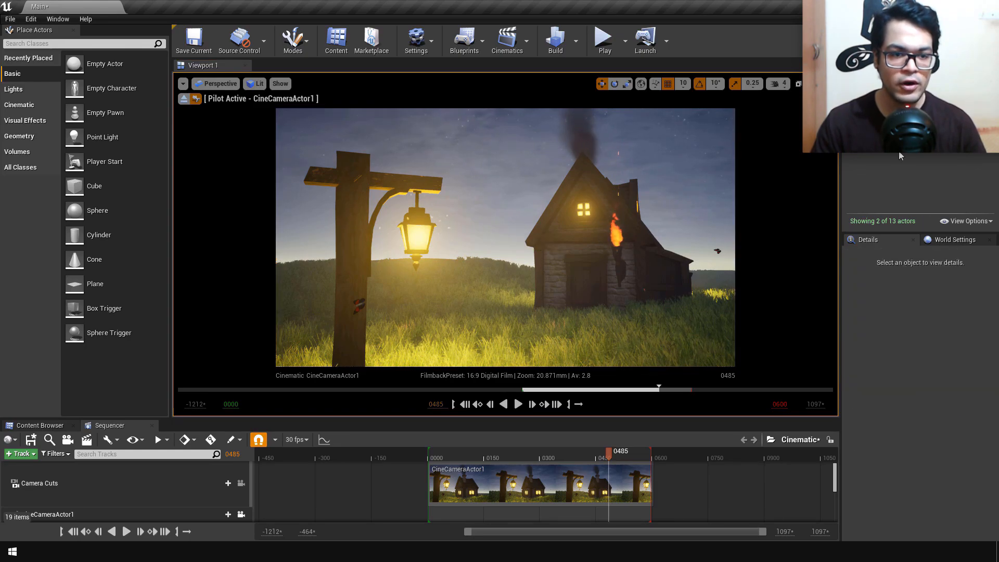
{"action": "left_click", "coordinate": [555, 223]}
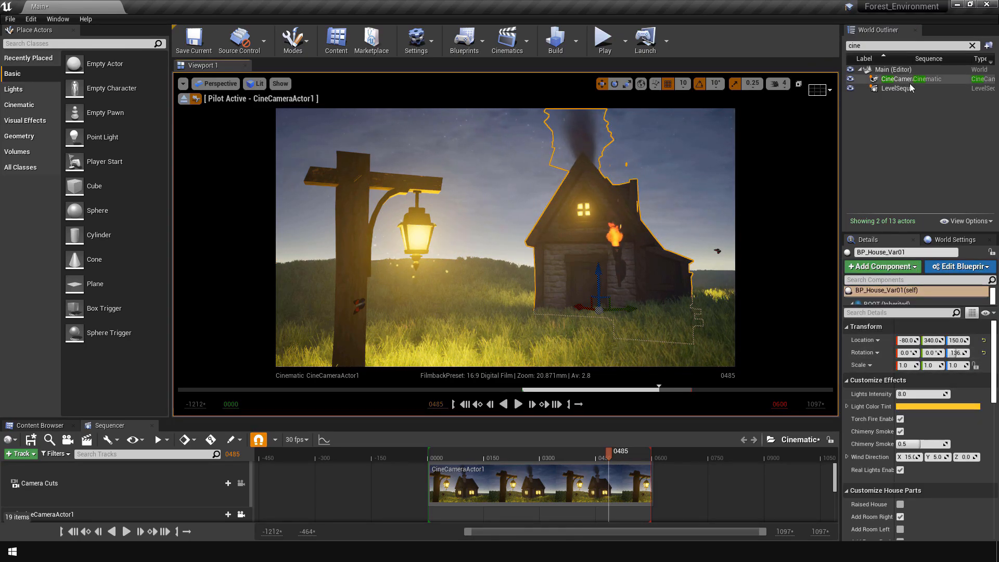
{"action": "left_click_drag", "start_coordinate": [957, 353], "coordinate": [960, 353]}
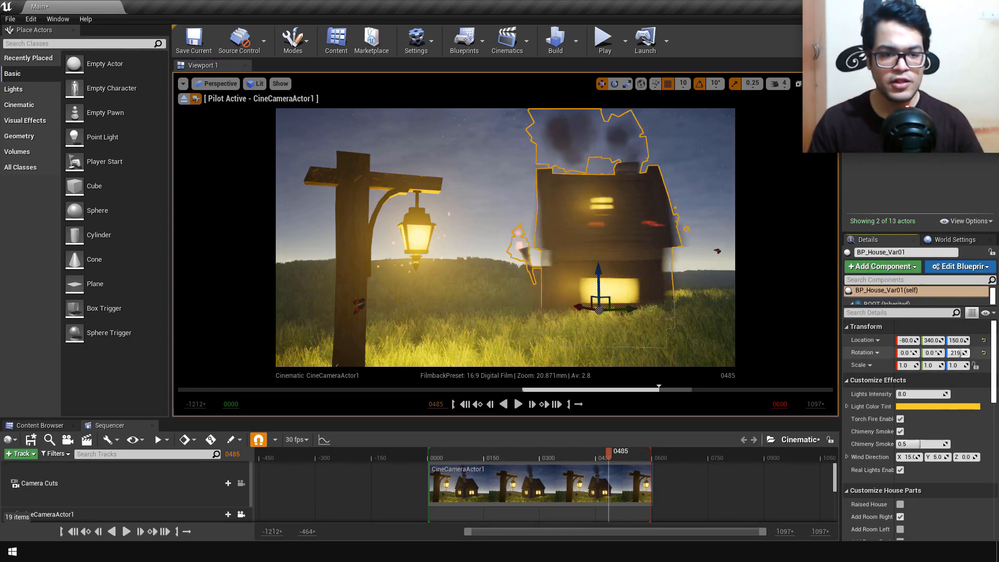
{"action": "left_click", "coordinate": [703, 162]}
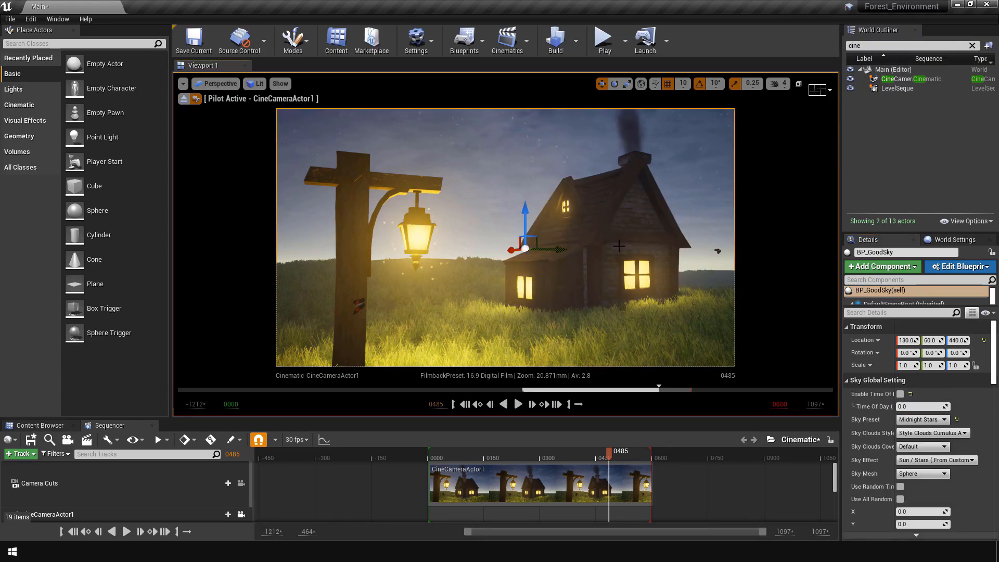
Step: Move the house farther from the lamp post, to X 100, Y 670
{"action": "left_click", "coordinate": [625, 239]}
{"action": "left_click_drag", "start_coordinate": [599, 307], "coordinate": [600, 286]}
{"action": "left_click", "coordinate": [695, 171]}
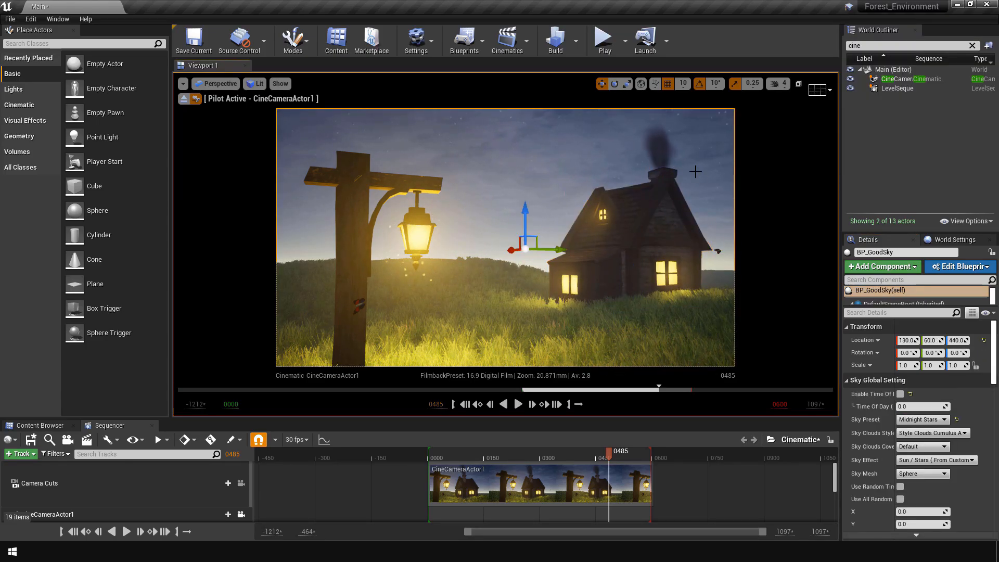
Step: Try another rotation of the house, return its lit-window side to the camera, and save the level
{"action": "left_click", "coordinate": [650, 229]}
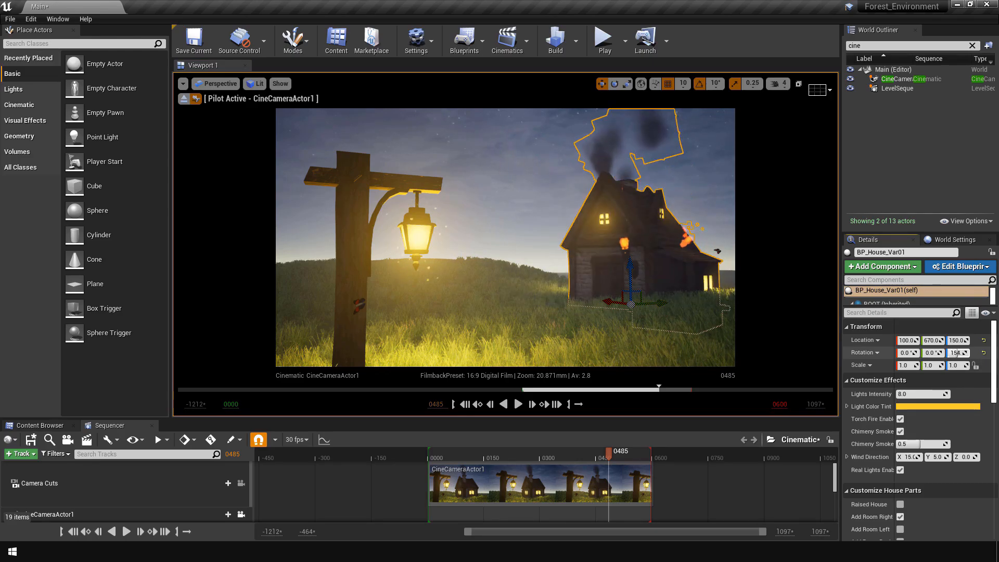
{"action": "left_click", "coordinate": [685, 142]}
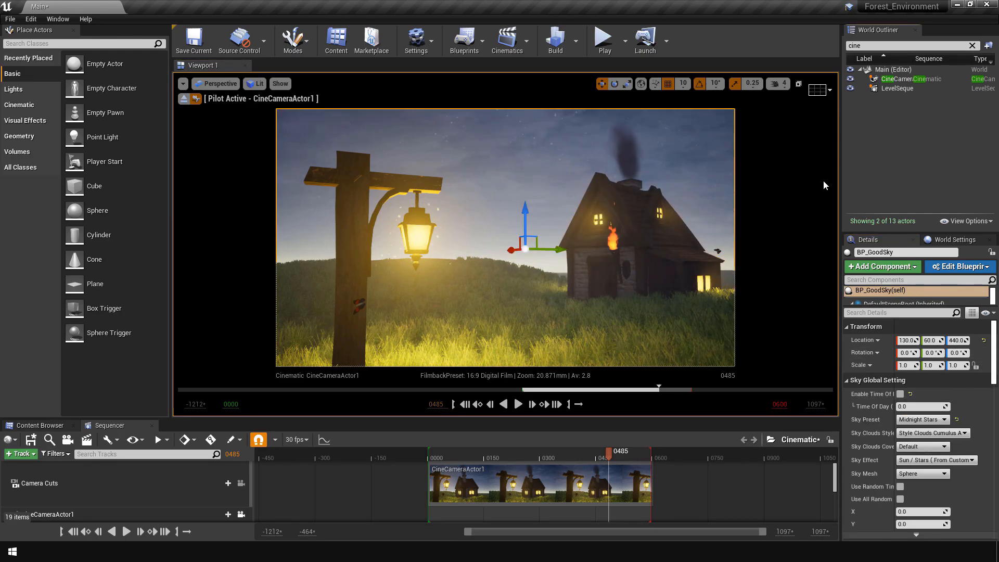
{"action": "left_click", "coordinate": [666, 229]}
{"action": "left_click_drag", "start_coordinate": [956, 353], "coordinate": [964, 354]}
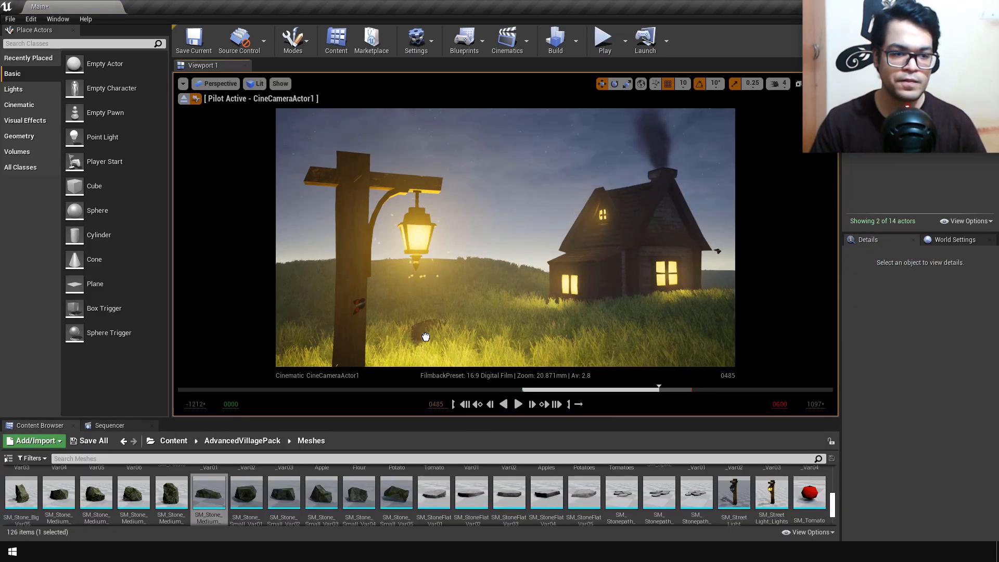
Step: Place AdvancedVillagePack meshes on the grass around the house and the lamp post and adjust their position
{"action": "left_click_drag", "start_coordinate": [426, 337], "coordinate": [425, 337]}
{"action": "left_click_drag", "start_coordinate": [209, 494], "coordinate": [701, 326]}
{"action": "left_click_drag", "start_coordinate": [58, 494], "coordinate": [405, 314]}
{"action": "left_click_drag", "start_coordinate": [493, 283], "coordinate": [467, 284]}
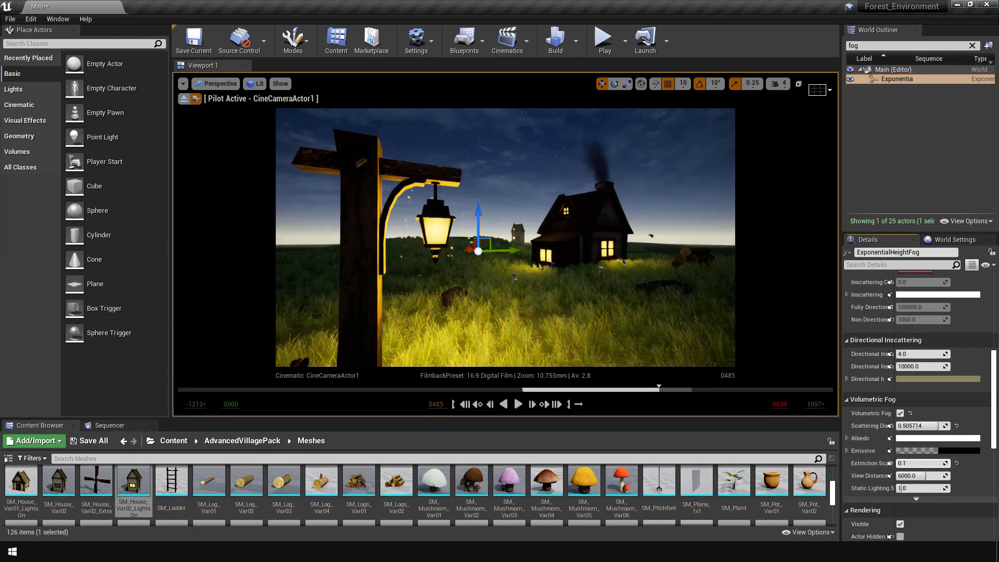
Step: Raise the volumetric fog's Extinction Scale to about 6.13 and tint its Albedo pale yellow (R 1.0, G 0.986, B 0.775)
{"action": "left_click_drag", "start_coordinate": [897, 463], "coordinate": [915, 463]}
{"action": "left_click", "coordinate": [921, 440]}
{"action": "left_click_drag", "start_coordinate": [770, 343], "coordinate": [764, 364]}
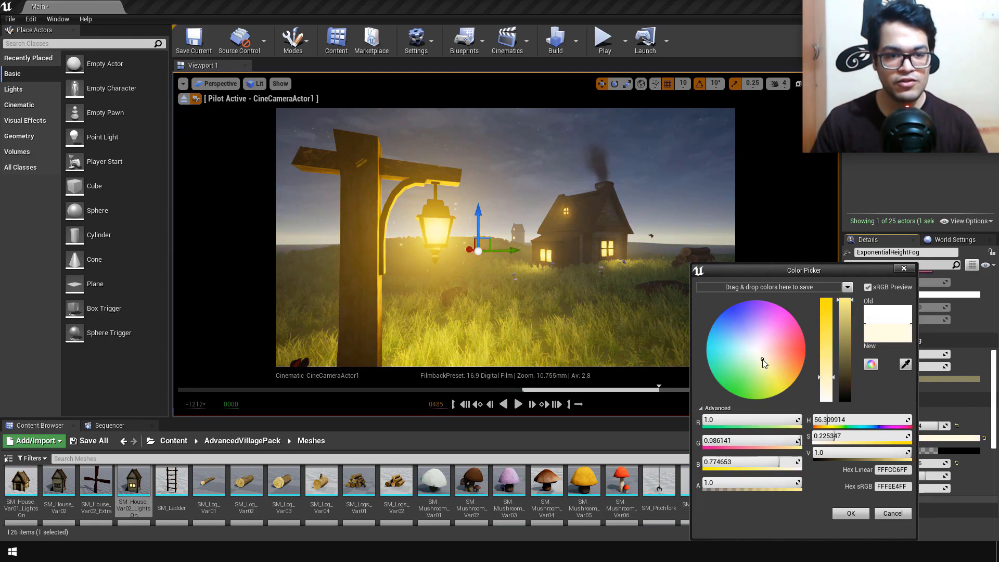
{"action": "left_click", "coordinate": [852, 514]}
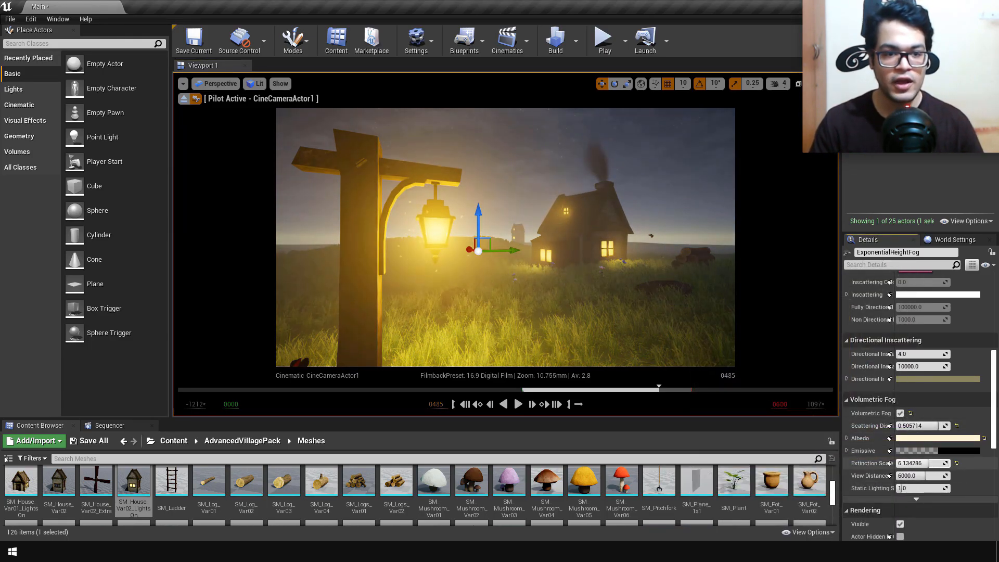
Step: Tune the volumetric fog to Scattering Distribution about 0.73, Extinction Scale about 2.55, View Distance 8200 and Static Lighting Scattering about 2.19
{"action": "left_click_drag", "start_coordinate": [947, 476], "coordinate": [921, 474]}
{"action": "left_click_drag", "start_coordinate": [921, 425], "coordinate": [901, 425]}
{"action": "left_click_drag", "start_coordinate": [935, 464], "coordinate": [918, 476]}
{"action": "mouse_move", "coordinate": [919, 464]}
{"action": "left_mouse_down"}
{"action": "mouse_move", "coordinate": [935, 463]}
{"action": "mouse_move", "coordinate": [924, 463]}
{"action": "left_mouse_up"}
{"action": "left_click_drag", "start_coordinate": [922, 426], "coordinate": [945, 425]}
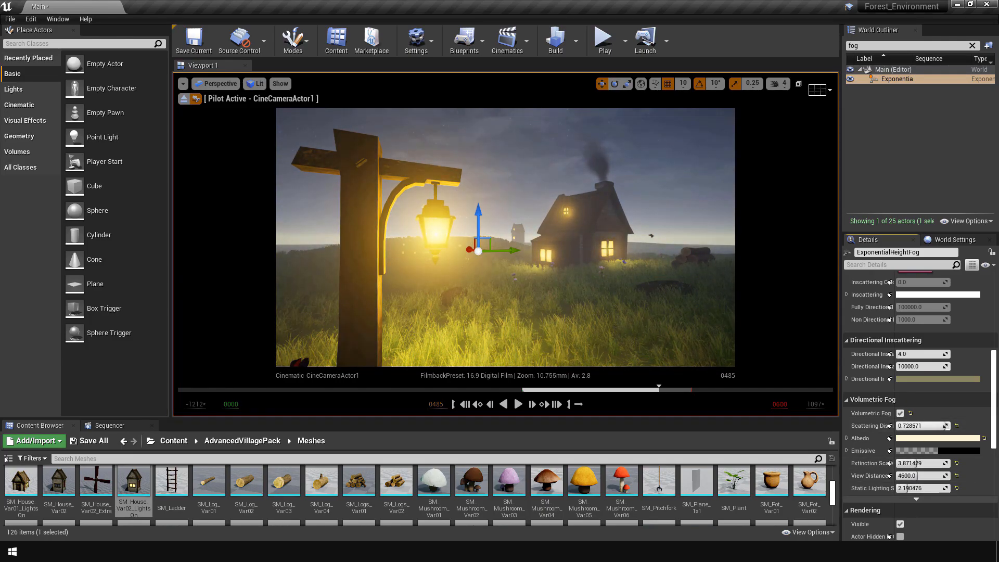
{"action": "left_click_drag", "start_coordinate": [917, 463], "coordinate": [946, 463]}
{"action": "left_click_drag", "start_coordinate": [921, 463], "coordinate": [909, 463]}
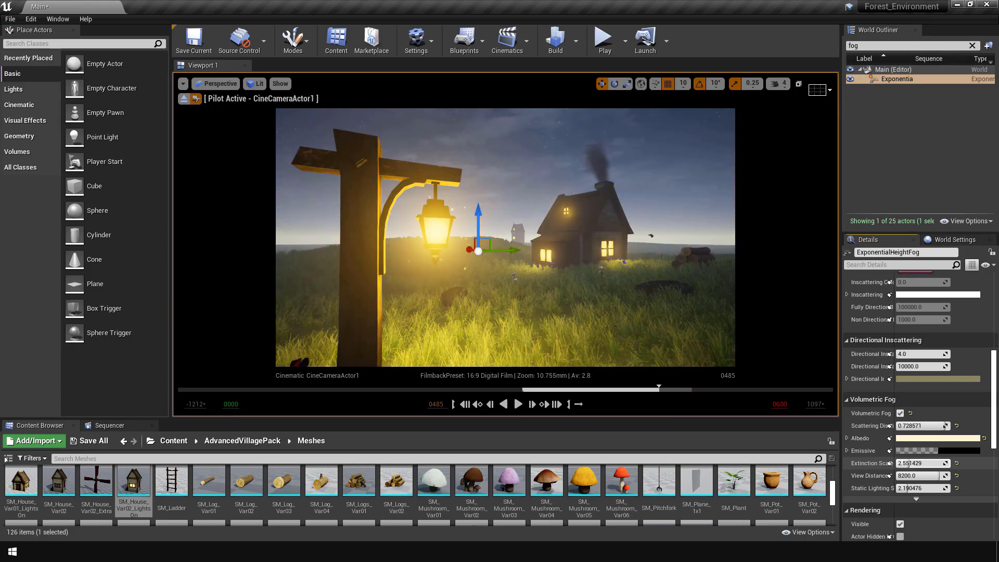
Step: Lower the exponential height fog to a Z location of about 1905
{"action": "left_click", "coordinate": [915, 123]}
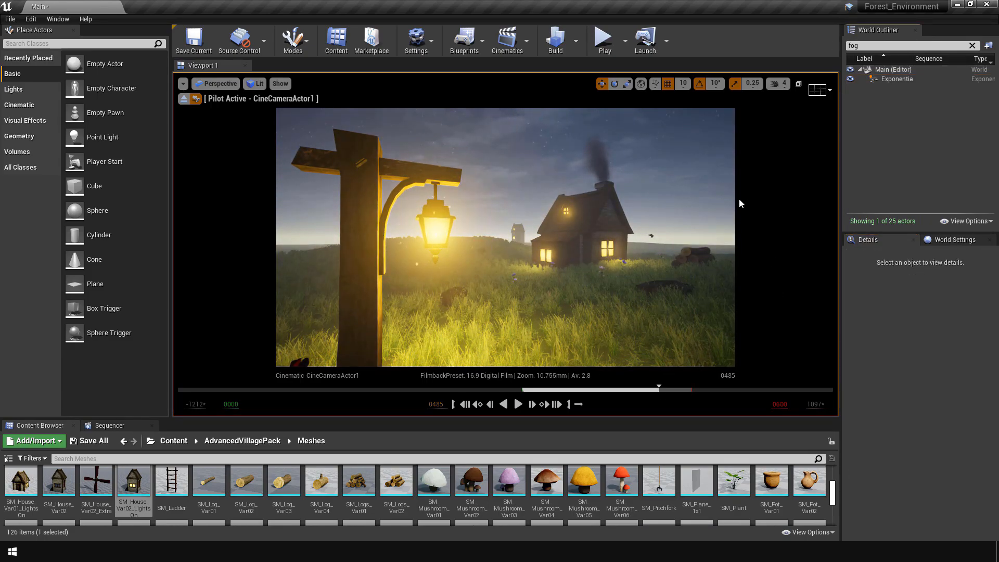
{"action": "left_click", "coordinate": [888, 79]}
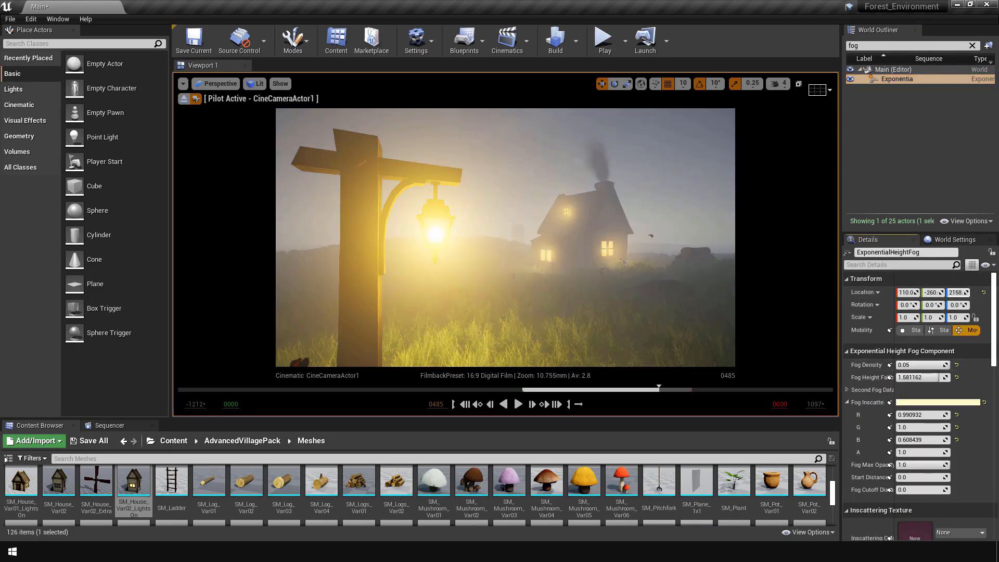
{"action": "left_click_drag", "start_coordinate": [958, 293], "coordinate": [946, 292]}
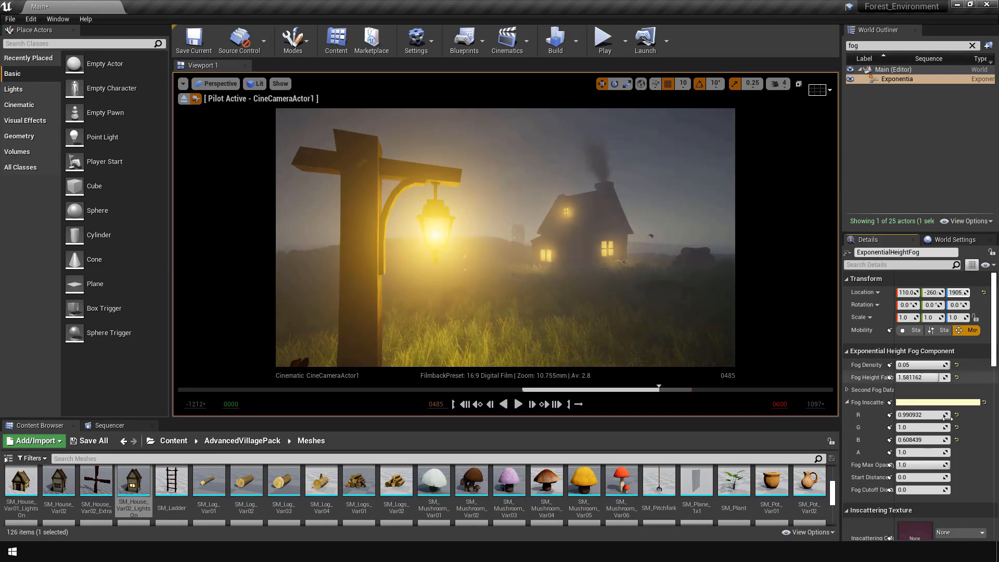
Step: Set the volumetric fog's Scattering Distribution to about 0.52, Extinction Scale 1.51, View Distance 4514 and Static Lighting Scattering 3.33
{"action": "scroll", "coordinate": [921, 443], "scroll_direction": "down", "scroll_amount": 5}
{"action": "left_click", "coordinate": [903, 497]}
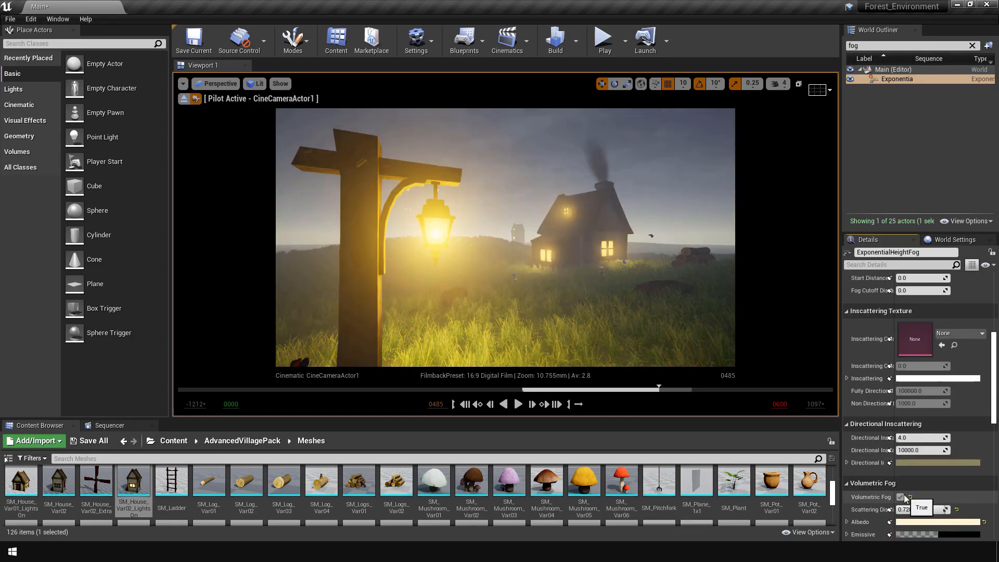
{"action": "scroll", "coordinate": [905, 498], "scroll_direction": "down", "scroll_amount": 2}
{"action": "mouse_move", "coordinate": [931, 443]}
{"action": "left_mouse_down"}
{"action": "mouse_move", "coordinate": [911, 443]}
{"action": "mouse_move", "coordinate": [921, 447]}
{"action": "left_mouse_up"}
{"action": "scroll", "coordinate": [954, 463], "scroll_direction": "down", "scroll_amount": 1}
{"action": "mouse_move", "coordinate": [913, 459]}
{"action": "left_mouse_down"}
{"action": "mouse_move", "coordinate": [939, 459]}
{"action": "mouse_move", "coordinate": [913, 459]}
{"action": "mouse_move", "coordinate": [937, 471]}
{"action": "mouse_move", "coordinate": [914, 472]}
{"action": "left_mouse_up"}
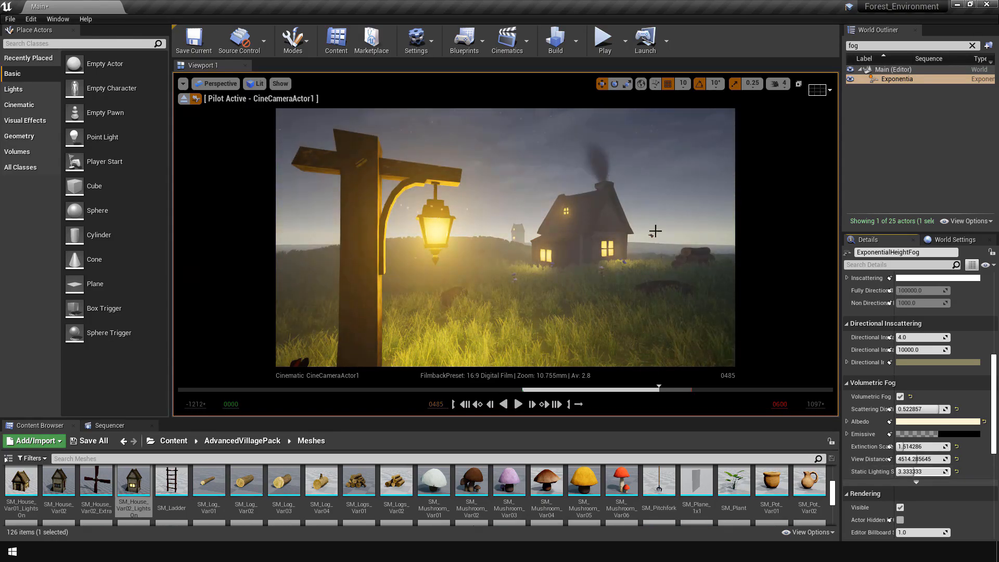
Step: Reduce the height fog's Fog Density to about 0.041 and its Fog Height Falloff to about 1.26
{"action": "left_click", "coordinate": [671, 190]}
{"action": "left_click", "coordinate": [904, 79]}
{"action": "scroll", "coordinate": [940, 431], "scroll_direction": "up", "scroll_amount": 8}
{"action": "mouse_move", "coordinate": [929, 366]}
{"action": "left_mouse_down"}
{"action": "mouse_move", "coordinate": [911, 365]}
{"action": "mouse_move", "coordinate": [942, 365]}
{"action": "mouse_move", "coordinate": [914, 378]}
{"action": "left_mouse_up"}
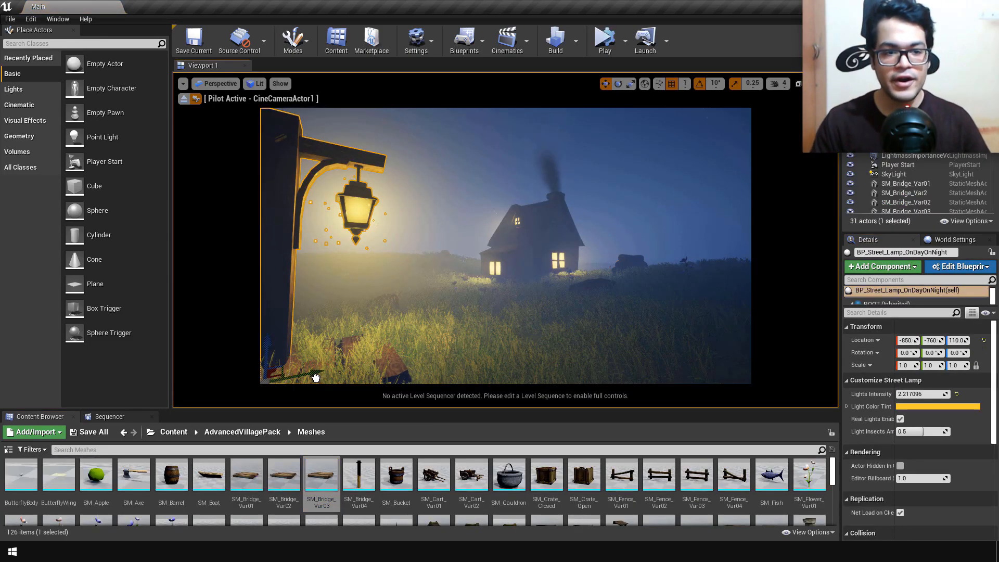
Step: Place SM_Bridge_Var03 in the grass by the lamp post and SM_Bridge_Var02 in the foreground by the cart
{"action": "left_click", "coordinate": [316, 377]}
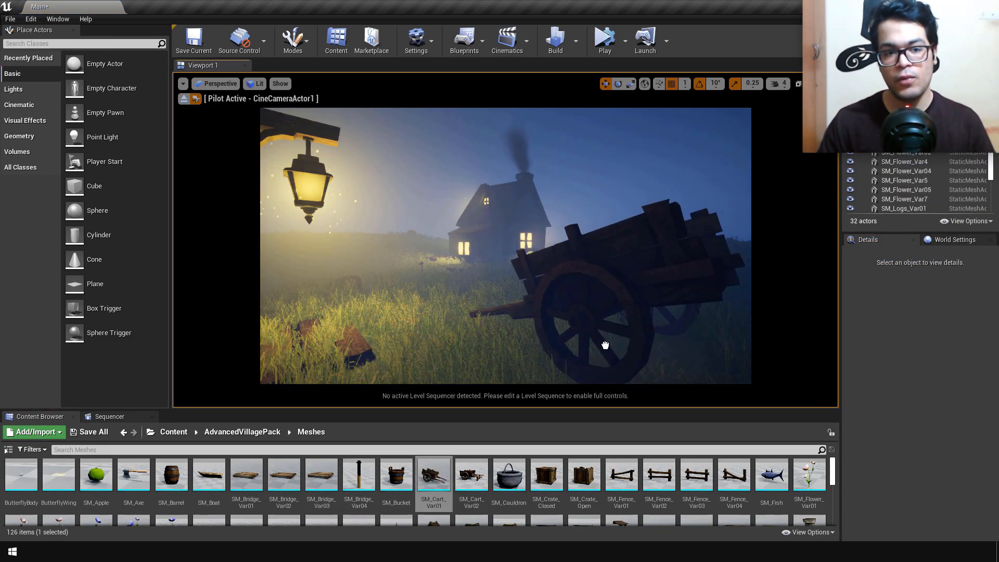
{"action": "left_click_drag", "start_coordinate": [606, 345], "coordinate": [612, 313]}
{"action": "left_click_drag", "start_coordinate": [284, 475], "coordinate": [616, 343]}
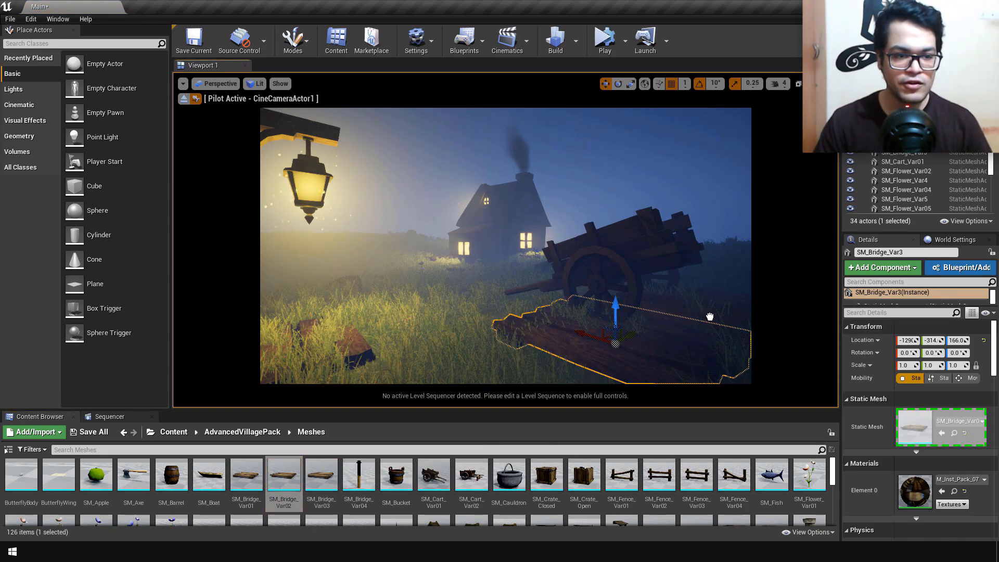
{"action": "left_click_drag", "start_coordinate": [710, 316], "coordinate": [710, 316]}
Step: Reframe the piloted cine camera so the lamp post, the house and the full cart are in view
{"action": "left_click", "coordinate": [513, 249]}
{"action": "key", "text": "w"}
{"action": "mouse_move", "coordinate": [448, 312]}
{"action": "right_mouse_down"}
{"action": "mouse_move", "coordinate": [424, 312]}
{"action": "mouse_move", "coordinate": [433, 318]}
{"action": "right_mouse_up"}
{"action": "key", "text": "s"}
{"action": "key", "text": "a"}
{"action": "key", "text": "d"}
Step: Place SM_Log_Var02 on the grass between lamp and house, and SM_House_Var02_LightsOn in the distance behind the lamp
{"action": "scroll", "coordinate": [447, 512], "scroll_direction": "down", "scroll_amount": 7}
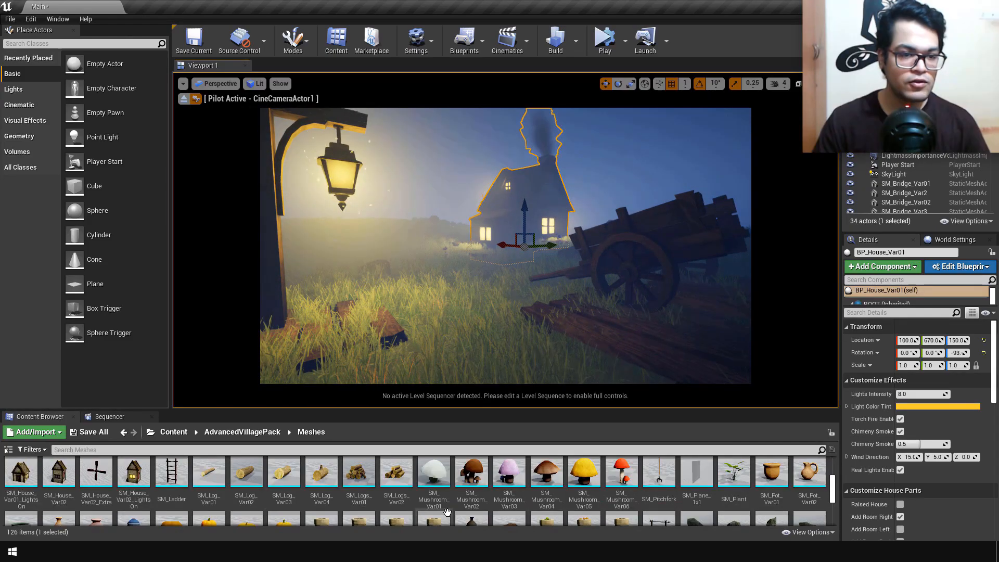
{"action": "left_click_drag", "start_coordinate": [259, 479], "coordinate": [459, 314]}
{"action": "left_click_drag", "start_coordinate": [465, 278], "coordinate": [467, 279]}
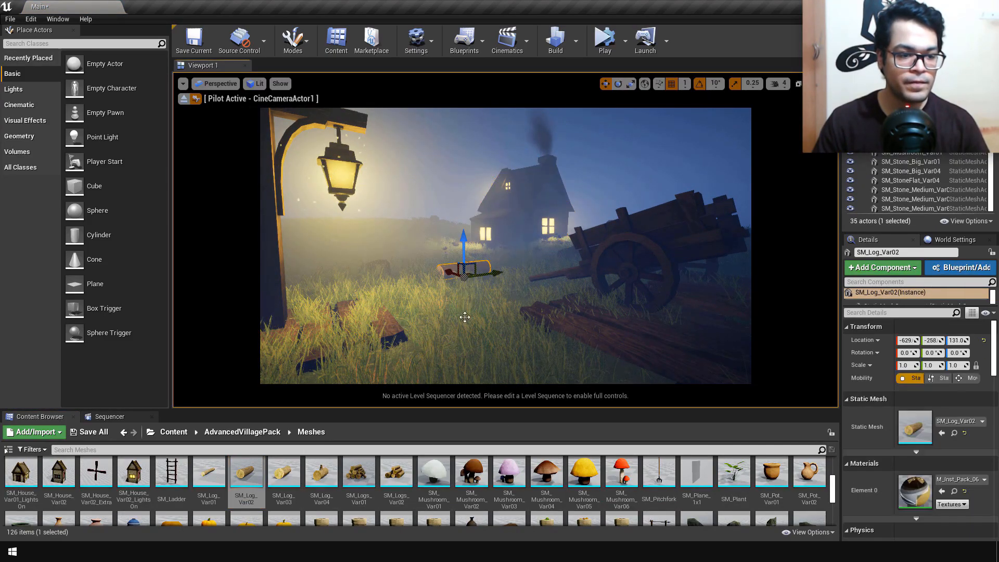
{"action": "left_click_drag", "start_coordinate": [134, 474], "coordinate": [401, 219]}
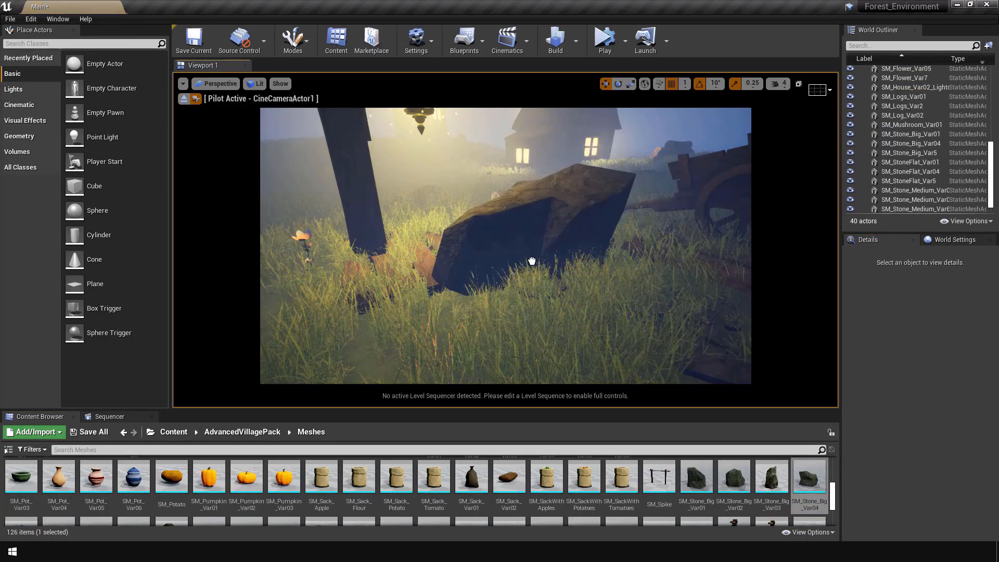
Step: Sink the big foreground stone into the grass at a Z location of 62 and place SM_Axe on top of it
{"action": "left_click_drag", "start_coordinate": [531, 267], "coordinate": [548, 293]}
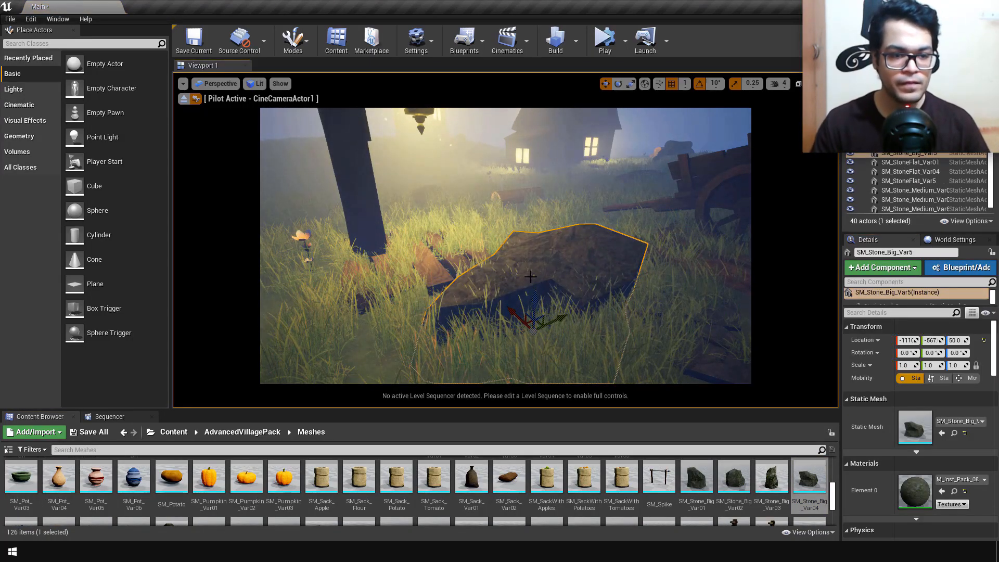
{"action": "right_click_drag", "start_coordinate": [530, 277], "coordinate": [552, 274]}
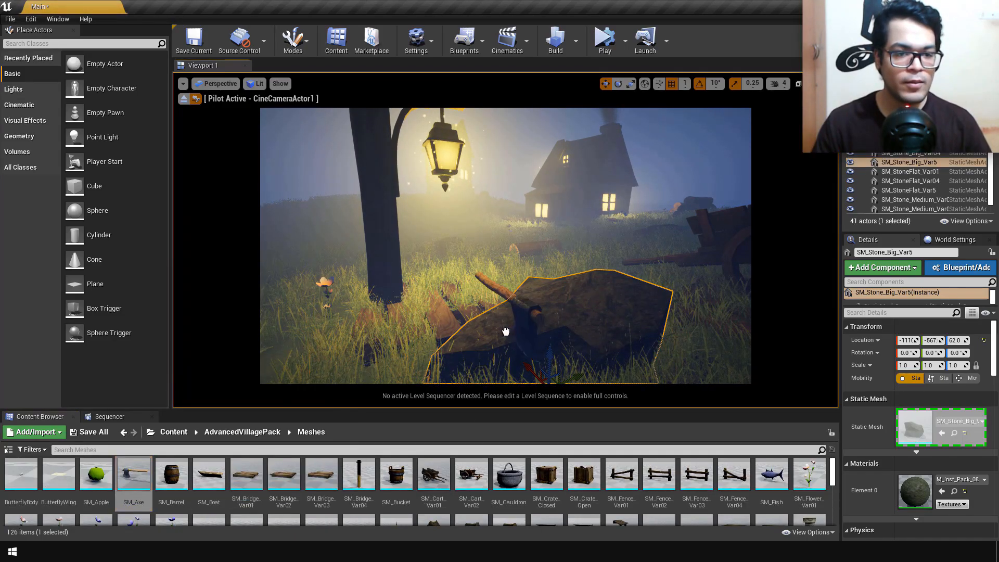
{"action": "left_click_drag", "start_coordinate": [133, 473], "coordinate": [559, 318]}
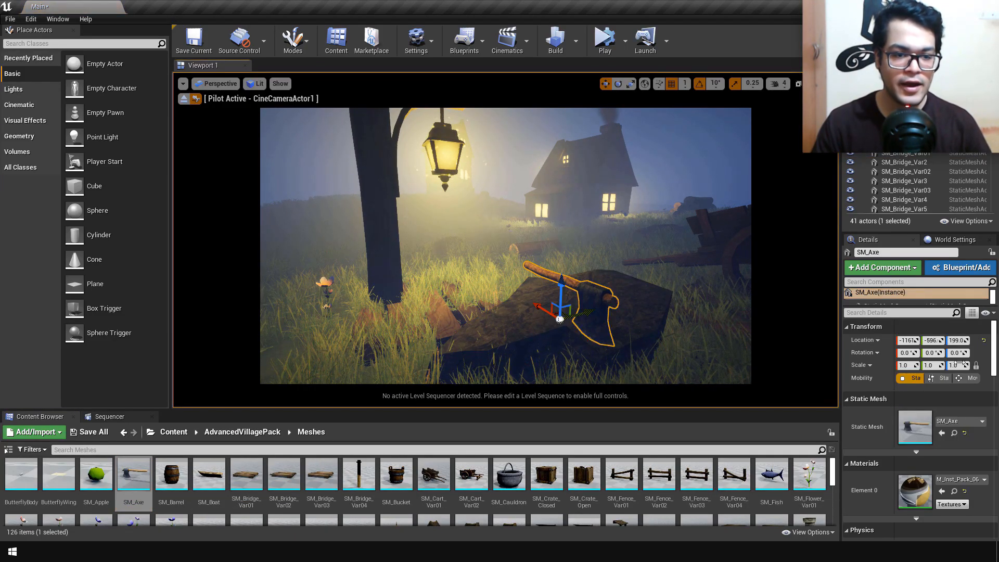
Step: Lay the axe flat on the stone with rotation about 259°, 10.8°, 104° and raise it to Z 217
{"action": "left_click_drag", "start_coordinate": [955, 352], "coordinate": [940, 353]}
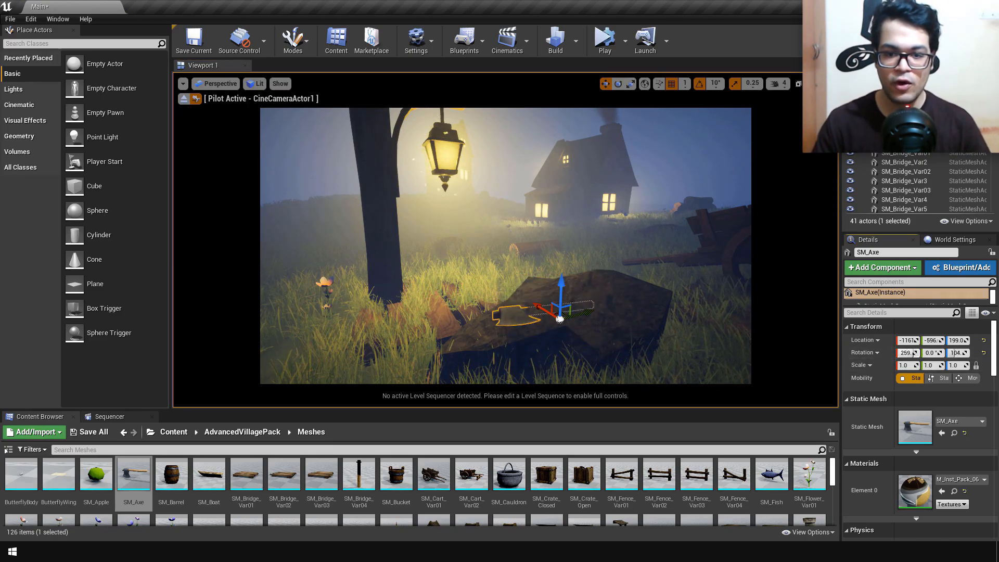
{"action": "left_click_drag", "start_coordinate": [932, 353], "coordinate": [938, 353]}
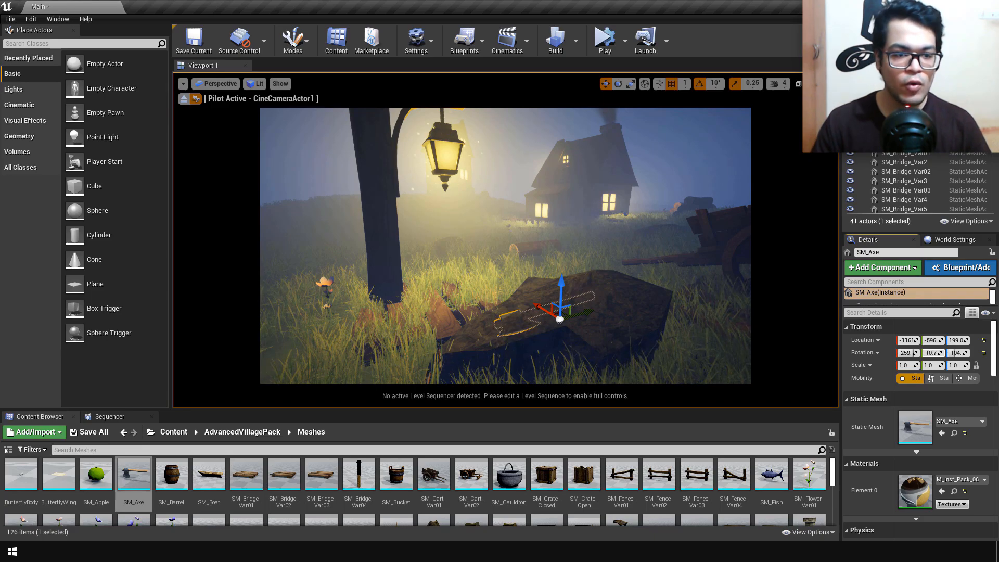
{"action": "left_click_drag", "start_coordinate": [559, 268], "coordinate": [559, 266]}
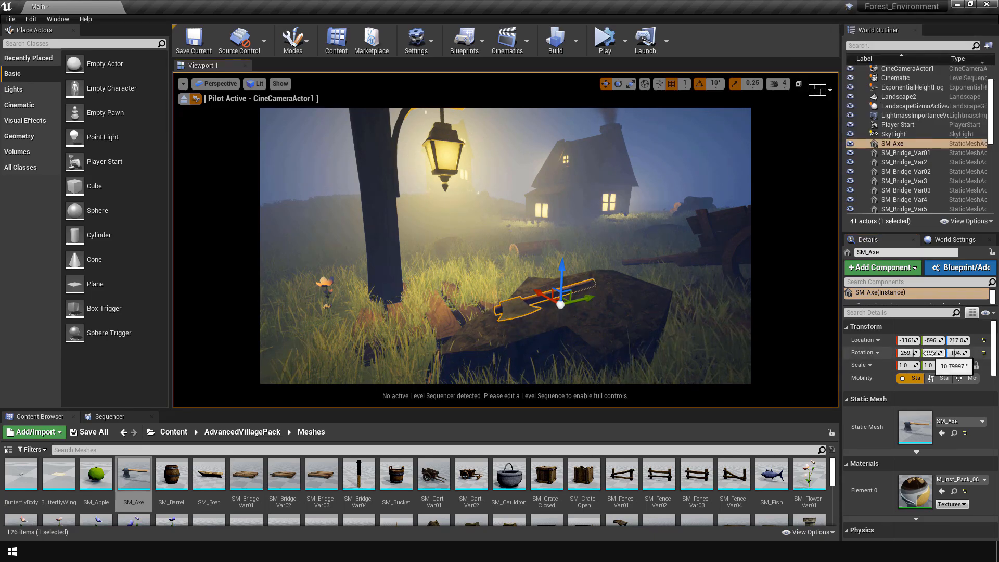
Step: Set rotation snapping to 5° and rotate the axe to about 265°, 17.8°, 106° to follow the stone's surface
{"action": "right_click_drag", "start_coordinate": [510, 212], "coordinate": [510, 213]}
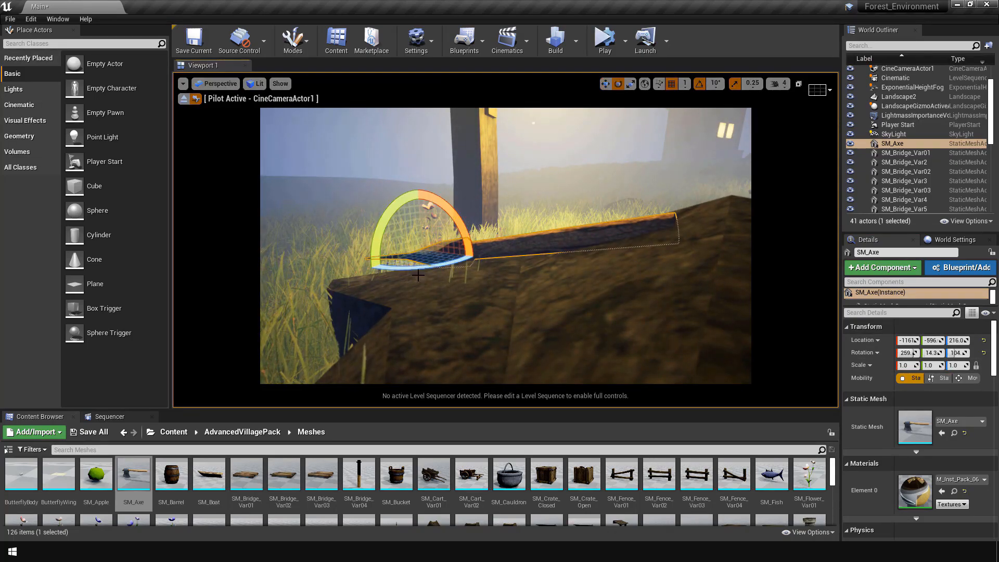
{"action": "left_click", "coordinate": [716, 83]}
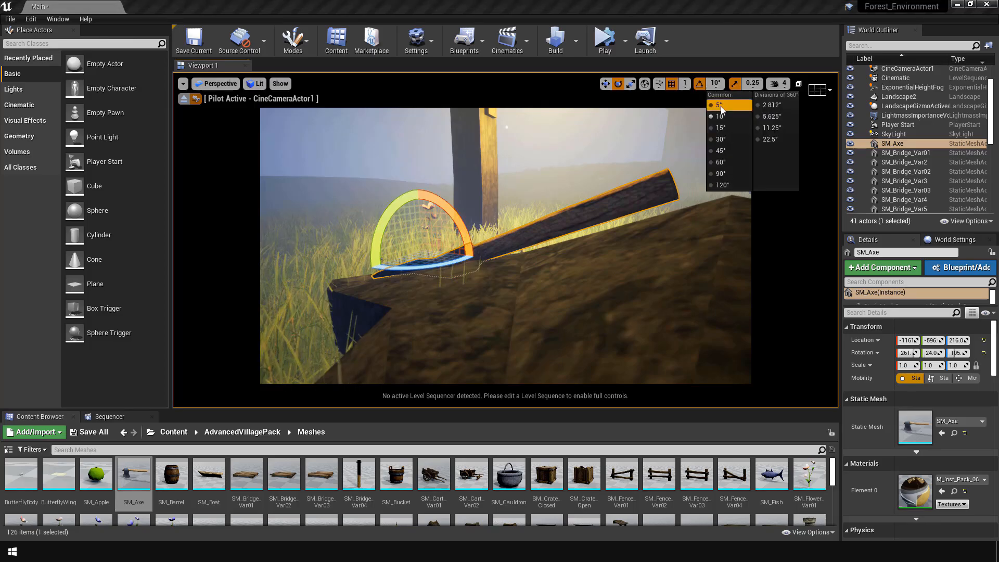
{"action": "left_click", "coordinate": [720, 106]}
{"action": "left_click_drag", "start_coordinate": [456, 222], "coordinate": [456, 221]}
{"action": "right_click_drag", "start_coordinate": [458, 221], "coordinate": [516, 232]}
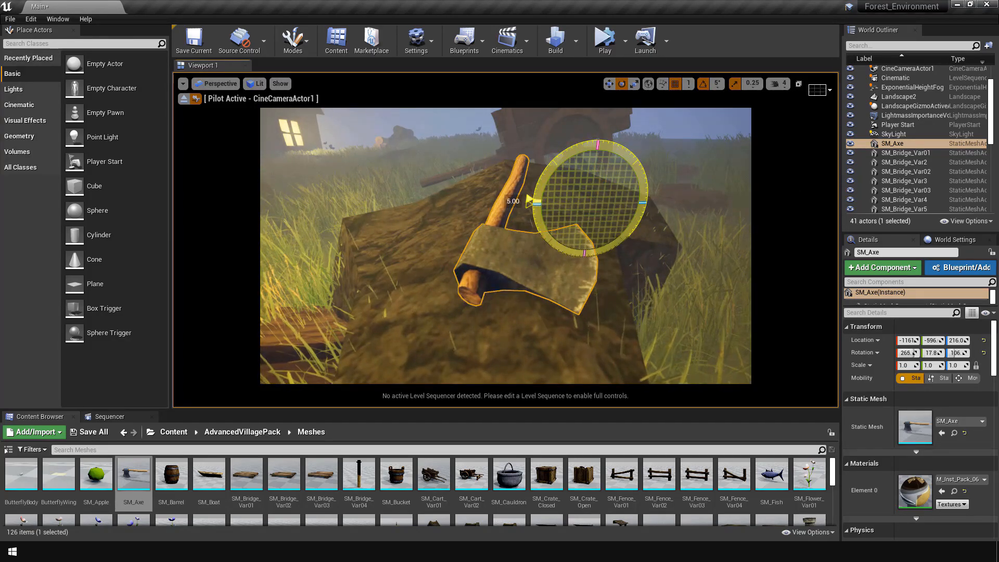